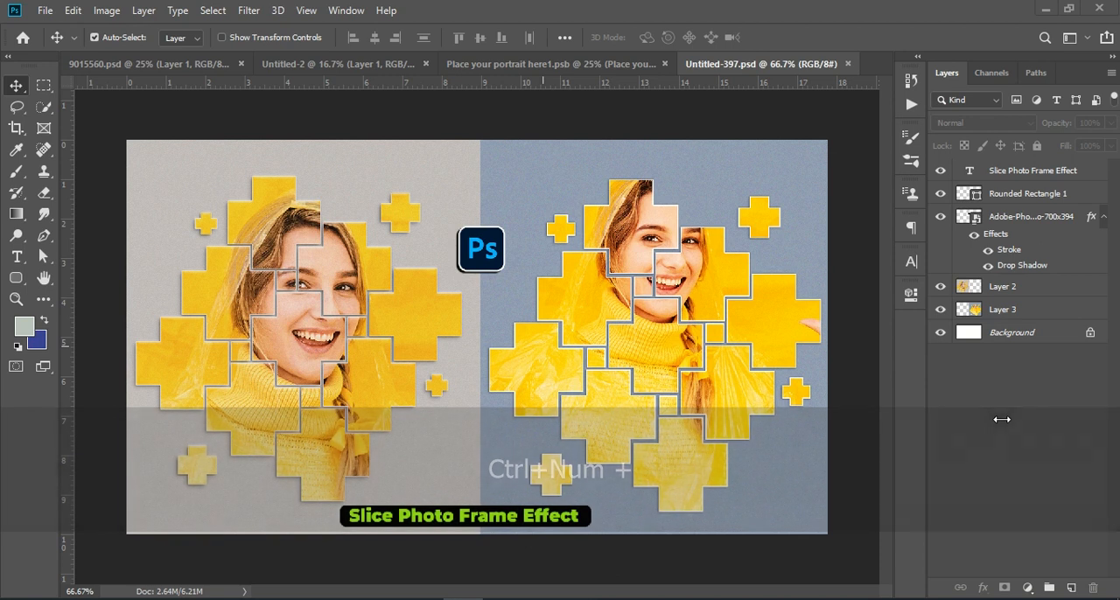
Examine the finished slice photo frame examples in Untitled-397.psd, 9015560.psd and Untitled-2, including their cross-shaped pieces and layers.
click(1082, 179)
key(ctrl+KP_Add)
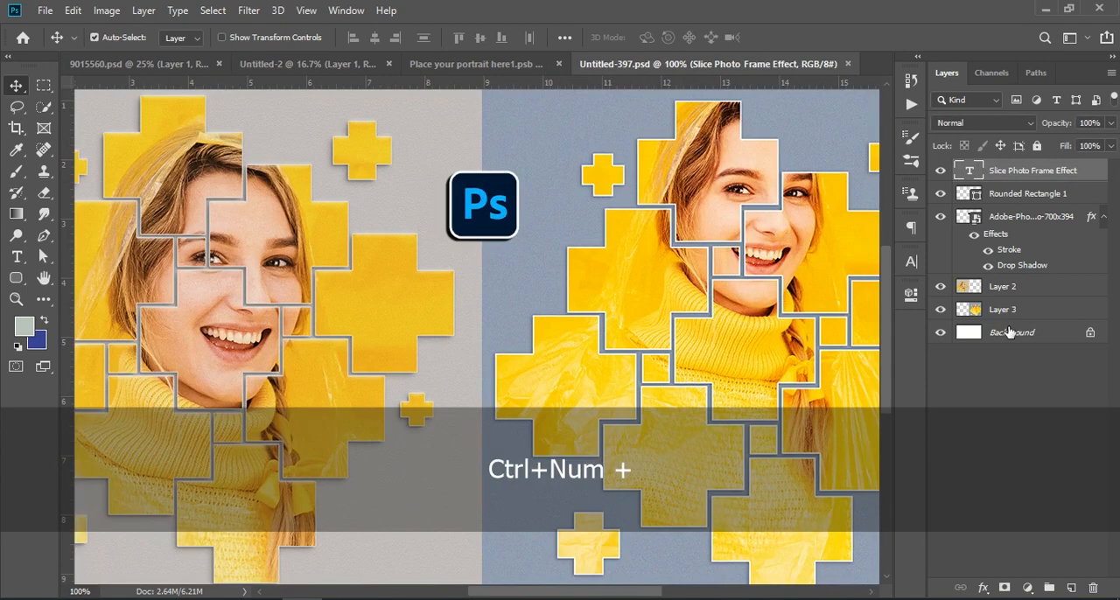
drag(460, 592, 502, 597)
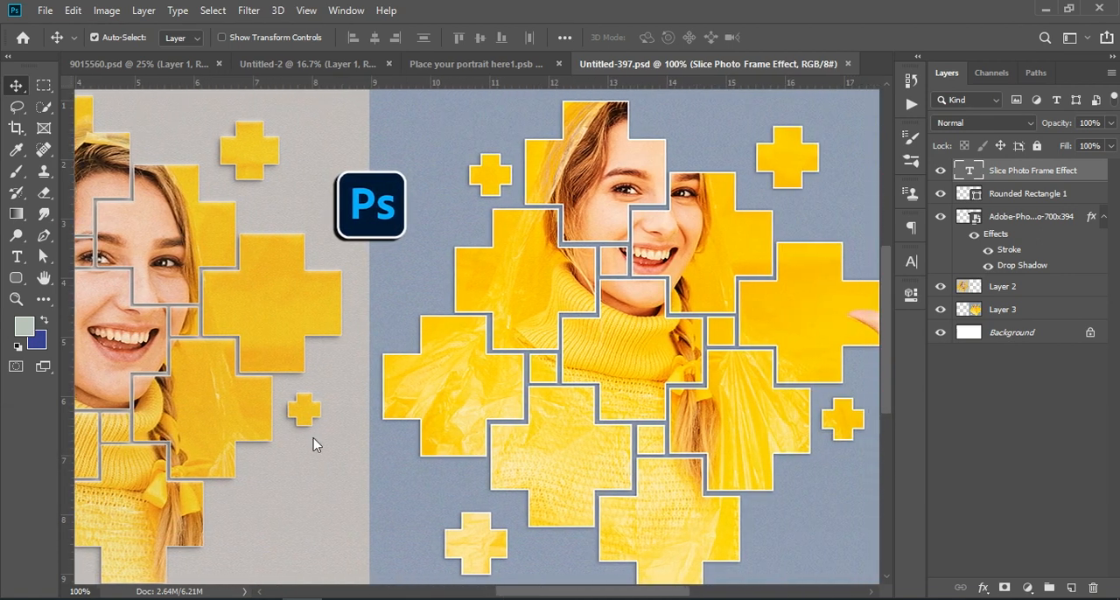
click(195, 64)
click(772, 244)
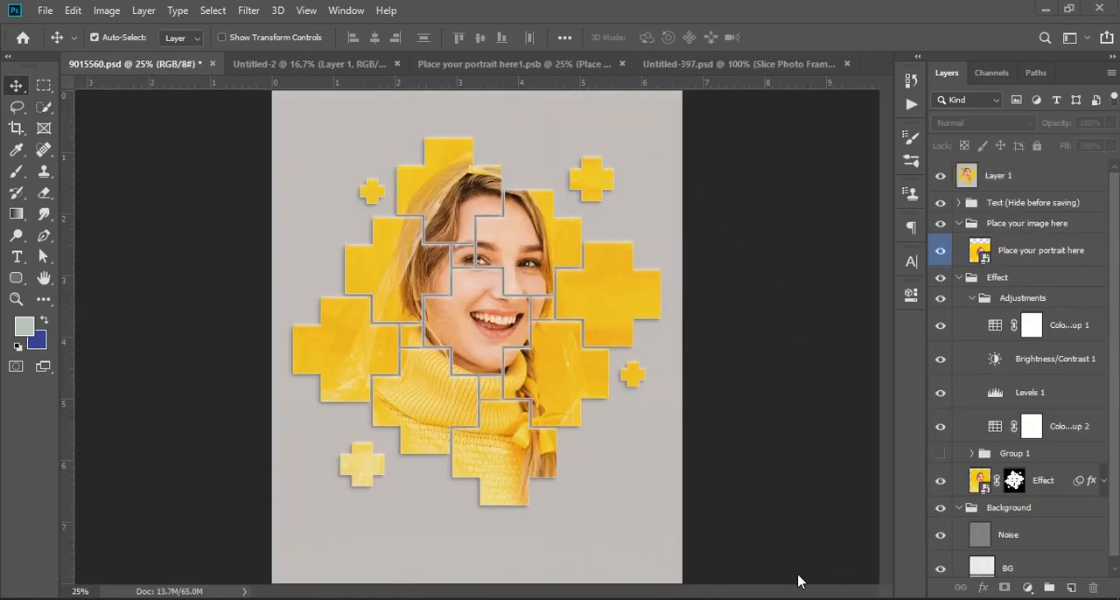
click(262, 64)
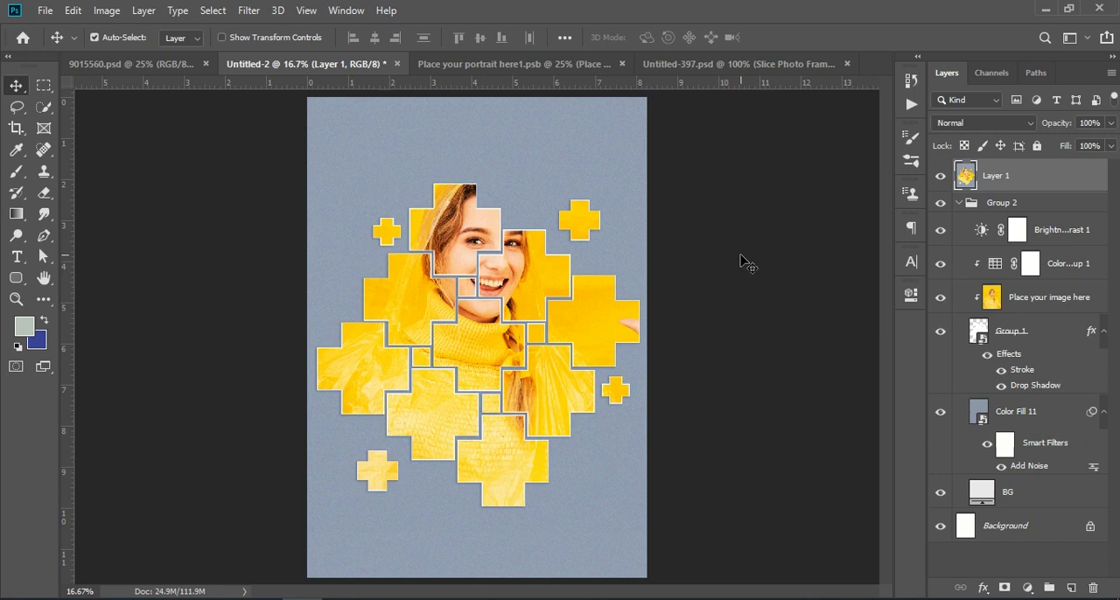
key(ctrl+KP_Add)
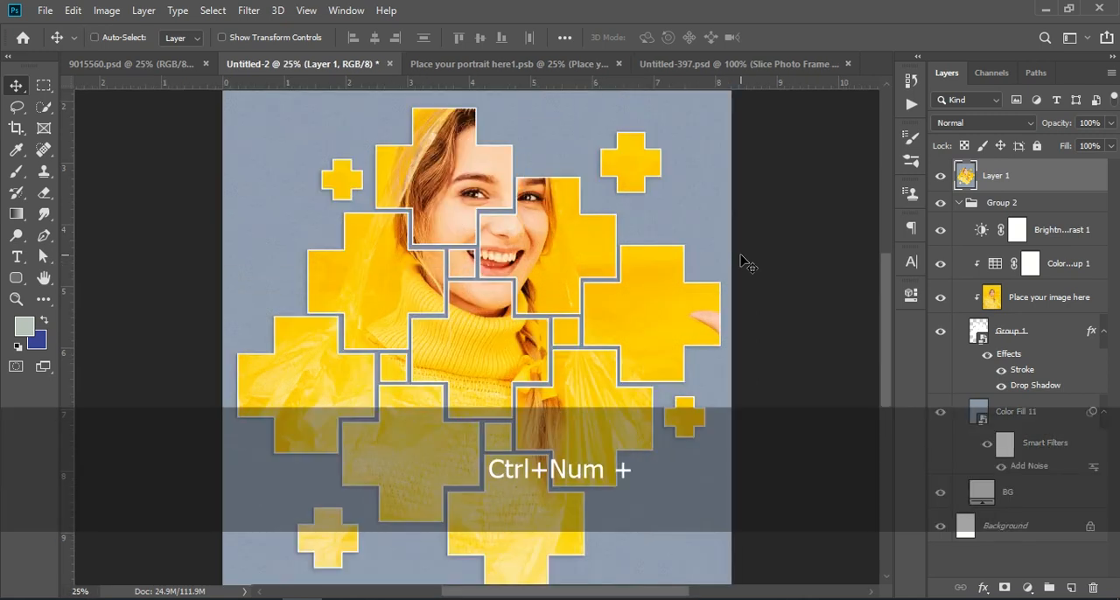
scroll(779, 287, down, 4)
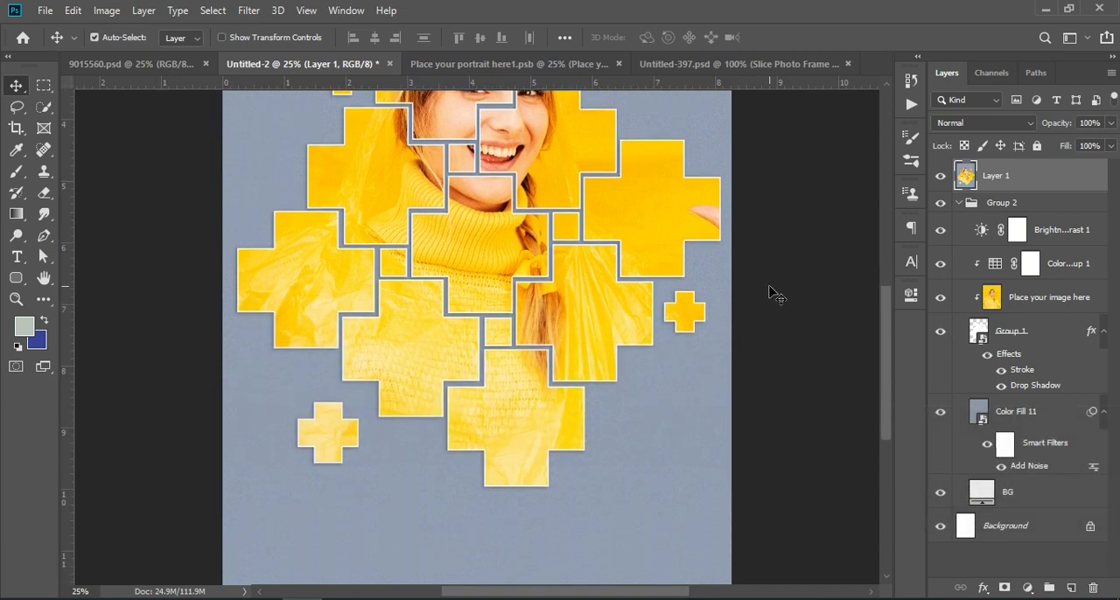
scroll(769, 293, up, 6)
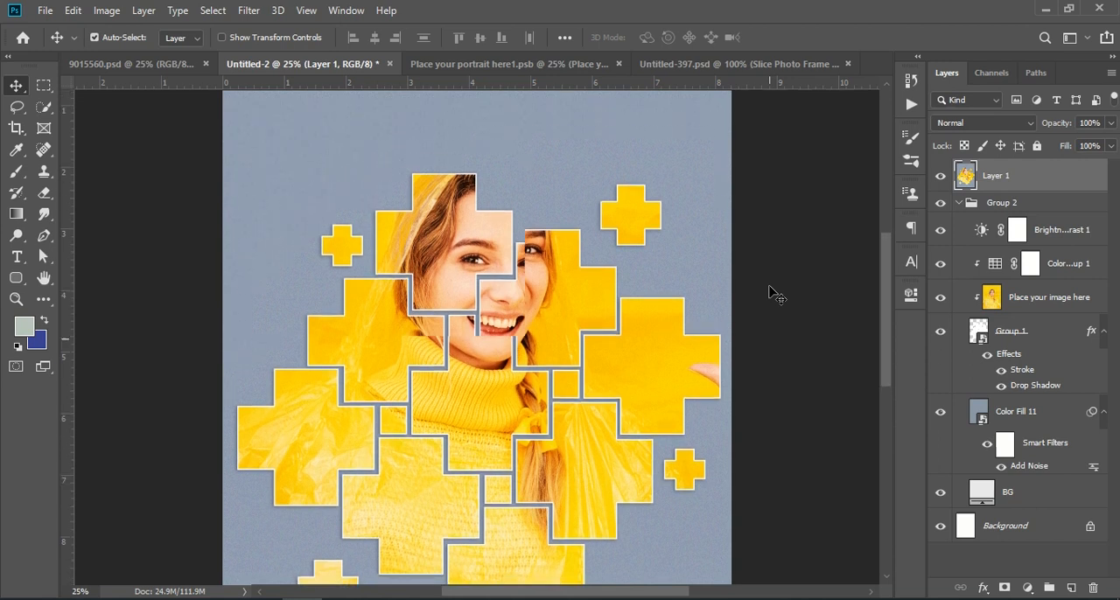
scroll(769, 293, down, 4)
scroll(768, 293, up, 1)
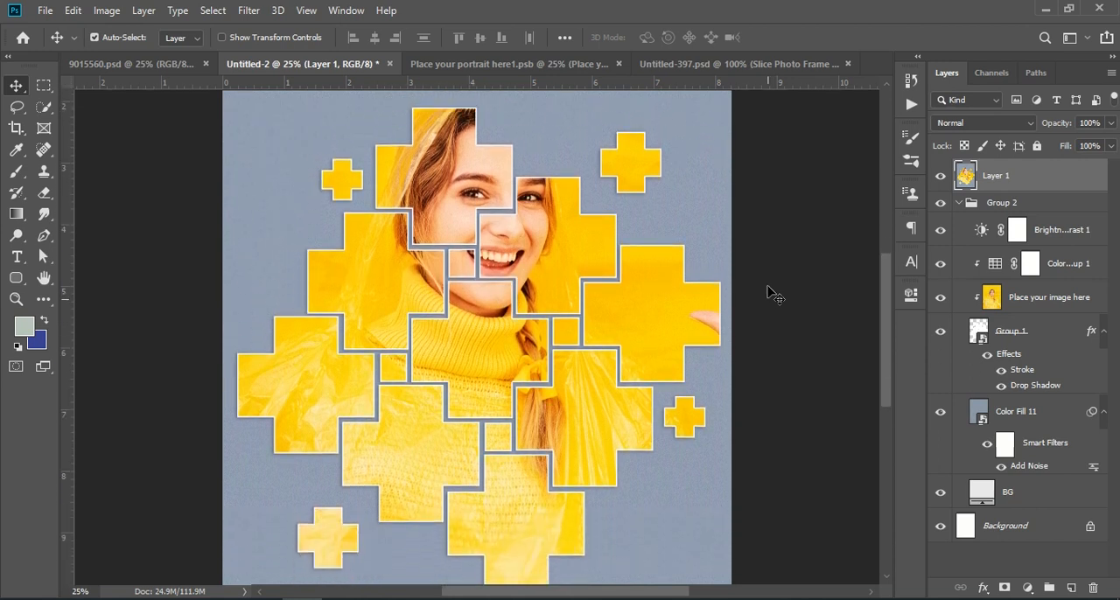
Close the Untitled-2 document.
click(389, 64)
click(550, 239)
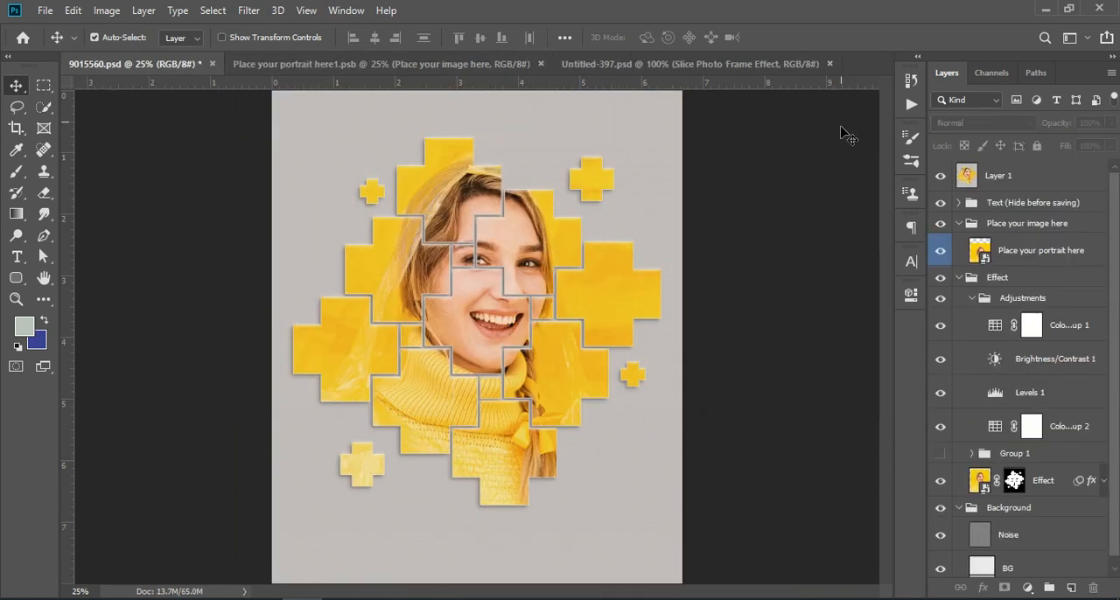
Create a new portrait A4 document, 210 x 297 mm at 300 ppi, in RGB with a white background.
click(45, 9)
click(68, 30)
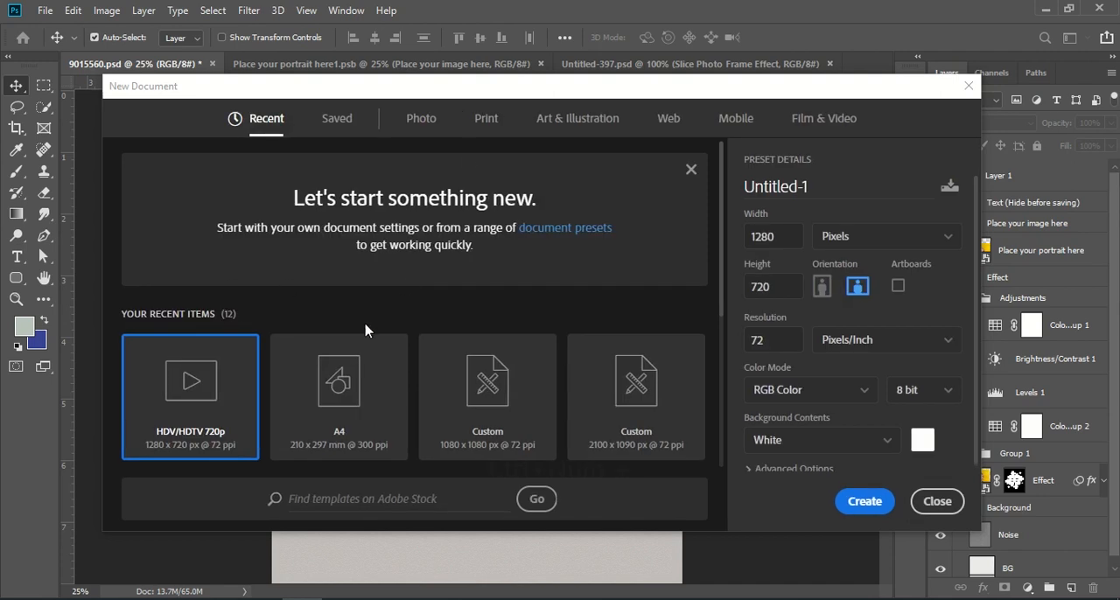
click(359, 393)
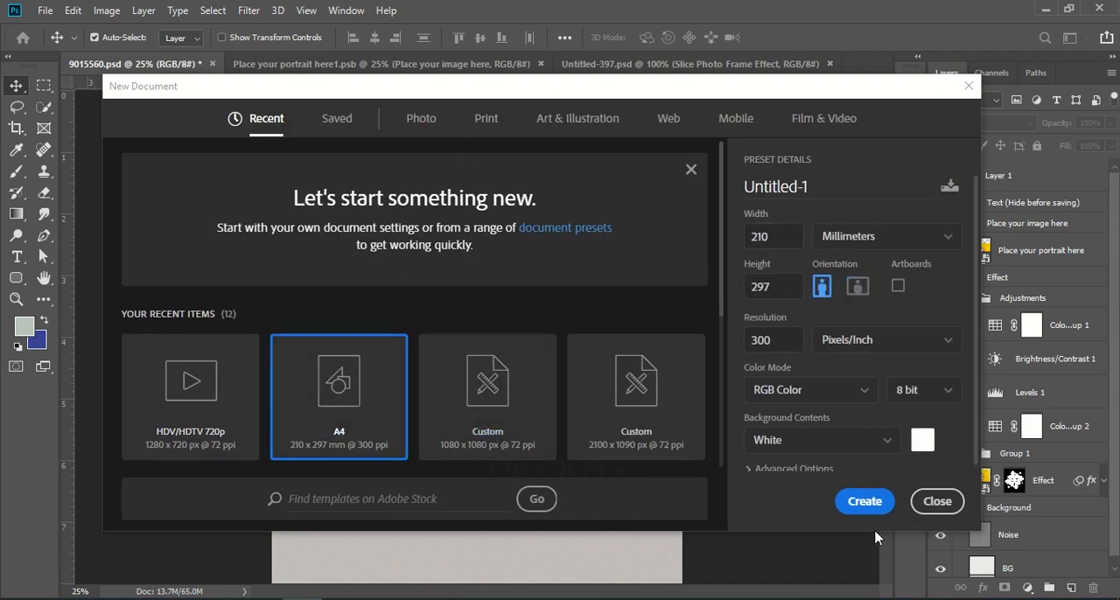
click(864, 502)
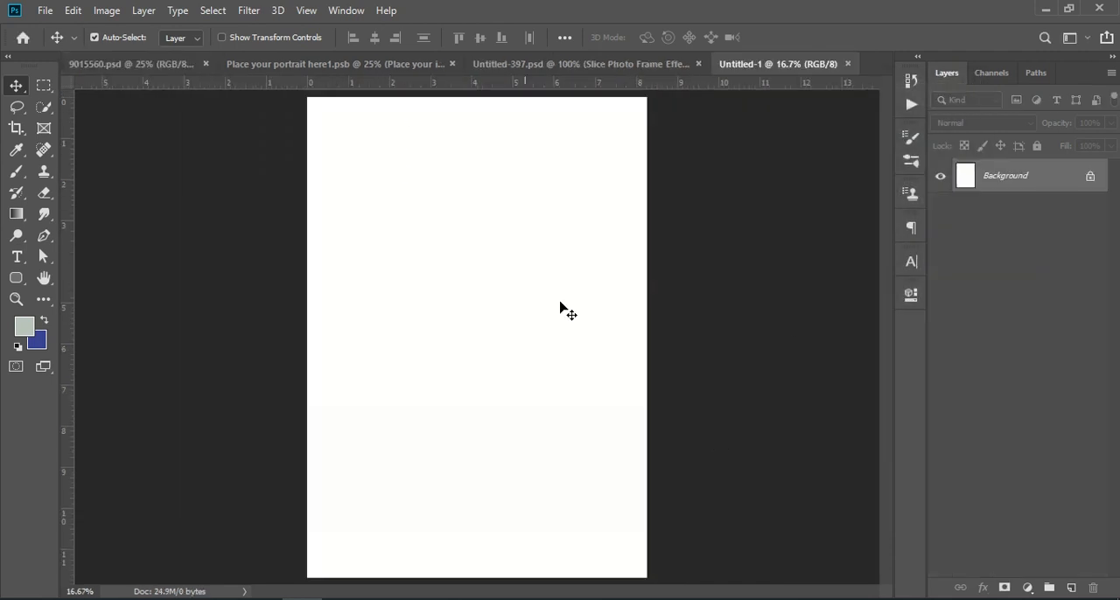
Draw an upright rectangle about 336 px wide and 751 px high in the upper part of the blank A4 page.
click(179, 67)
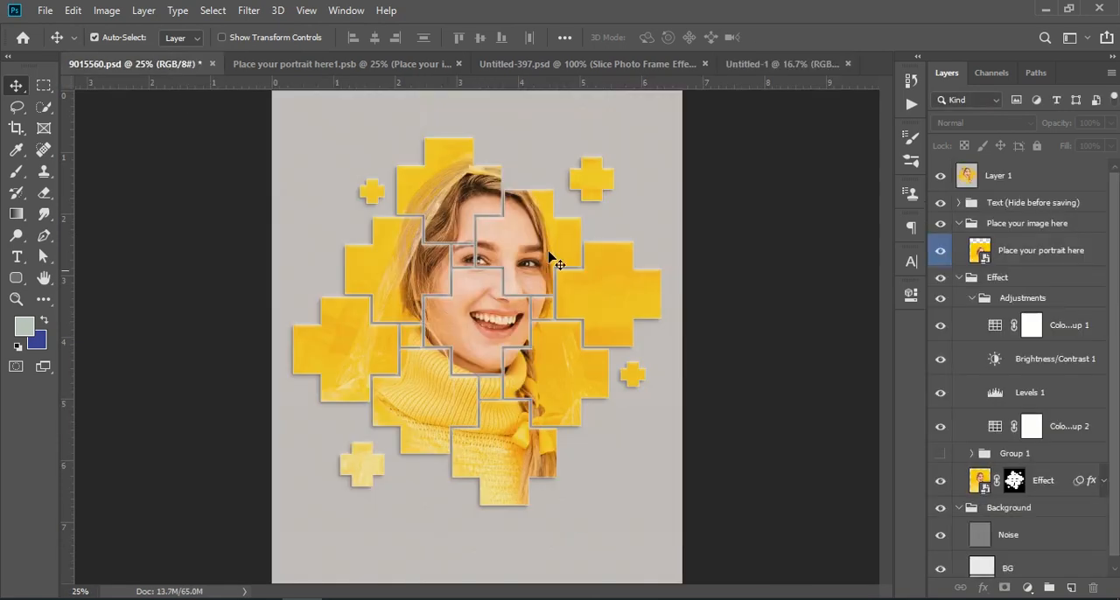
click(781, 65)
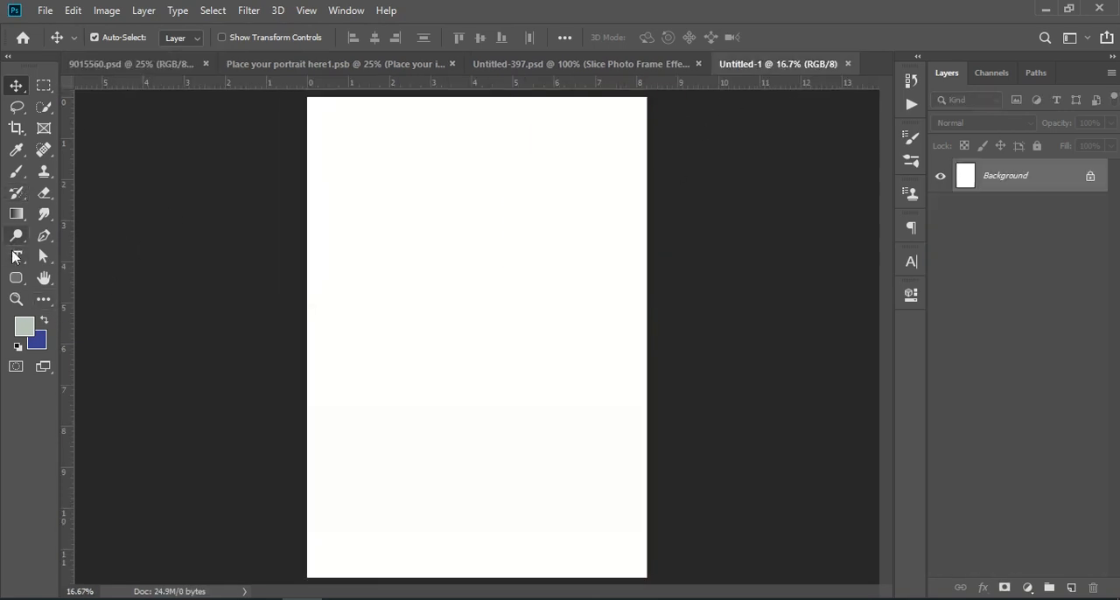
click(15, 279)
click(81, 281)
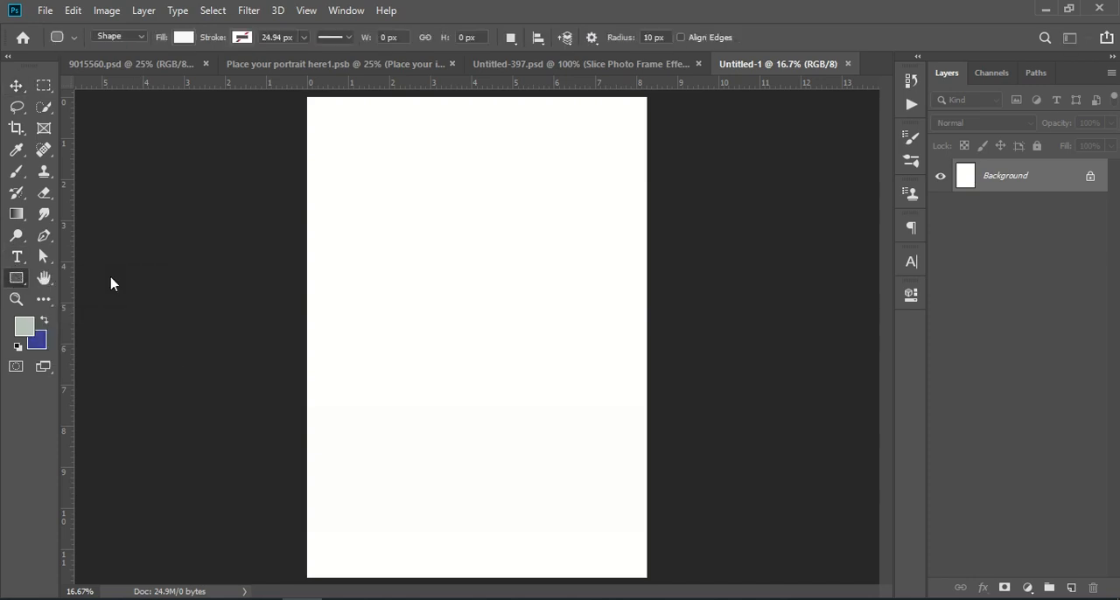
key(shift)
drag(431, 188, 477, 290)
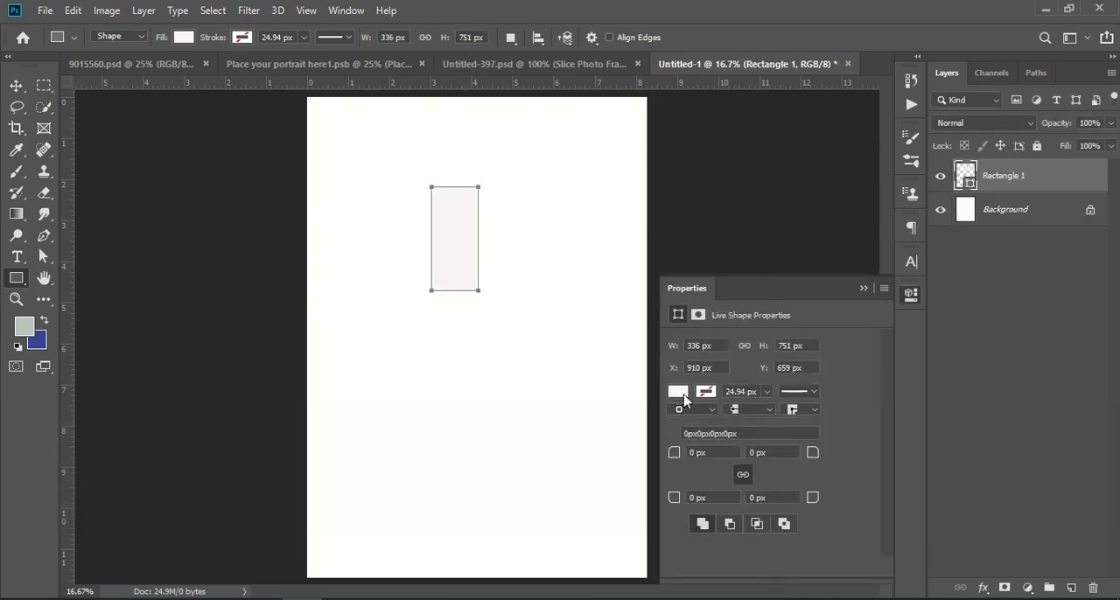
Fill the rectangle with a bright light-blue swatch.
click(679, 392)
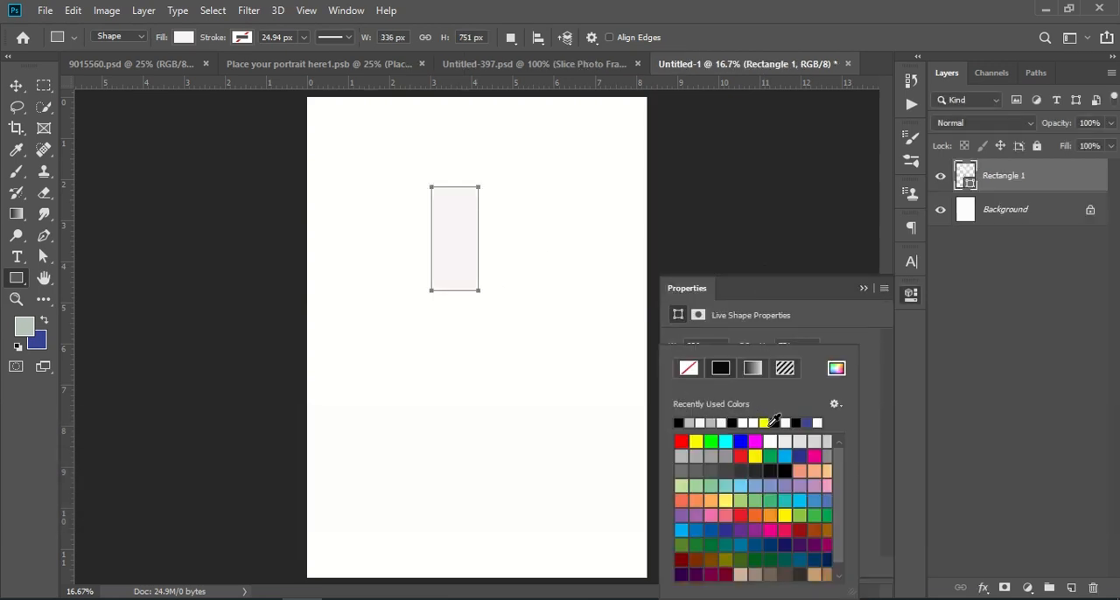
click(786, 455)
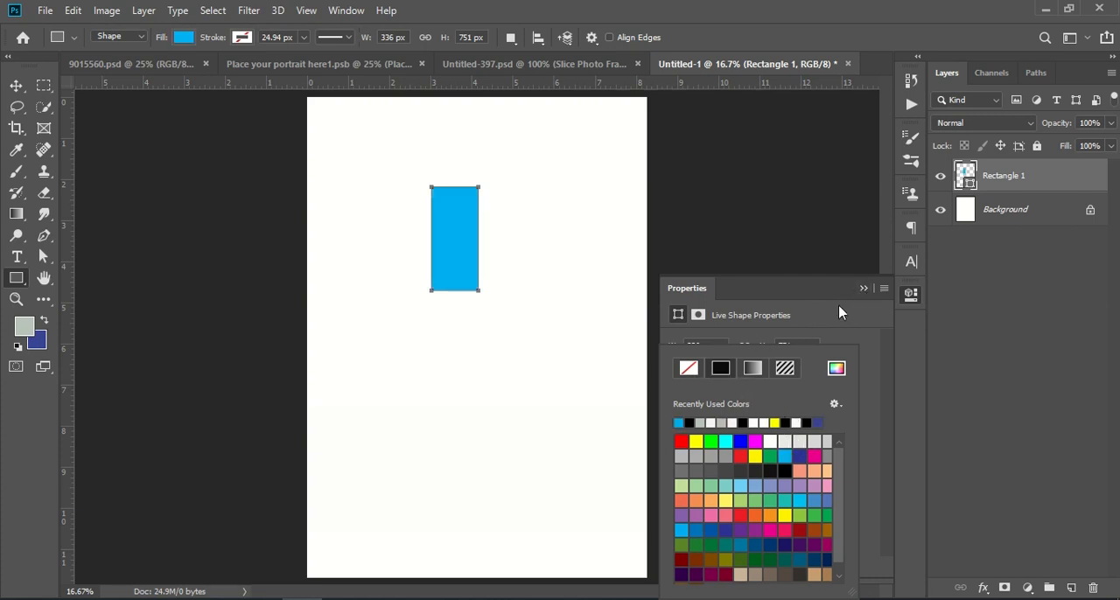
click(863, 289)
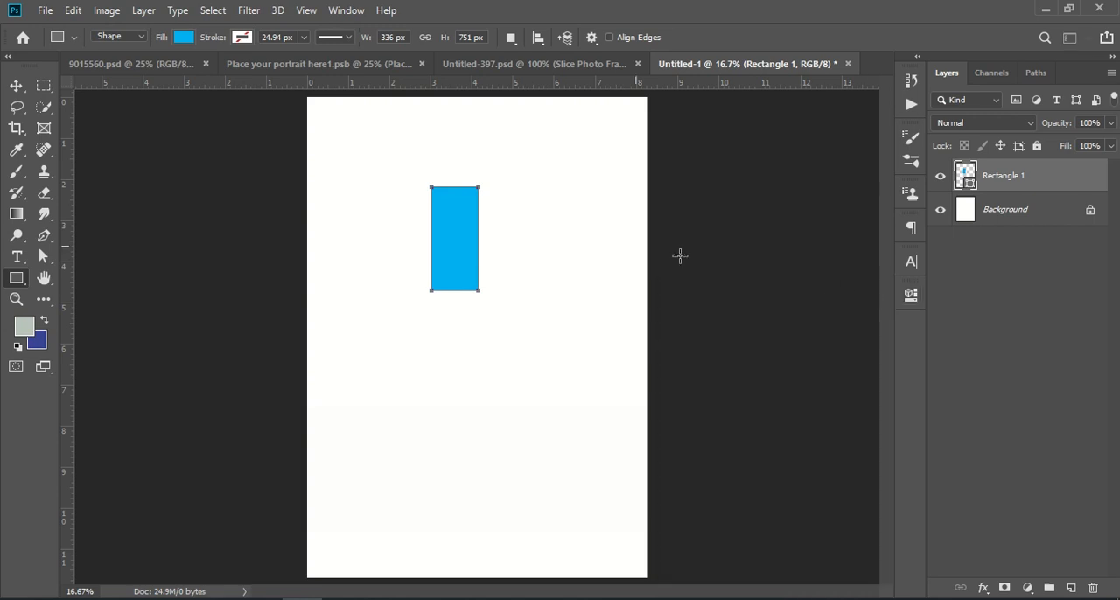
Duplicate the blue rectangle layer and flip the copy vertically and horizontally.
click(16, 84)
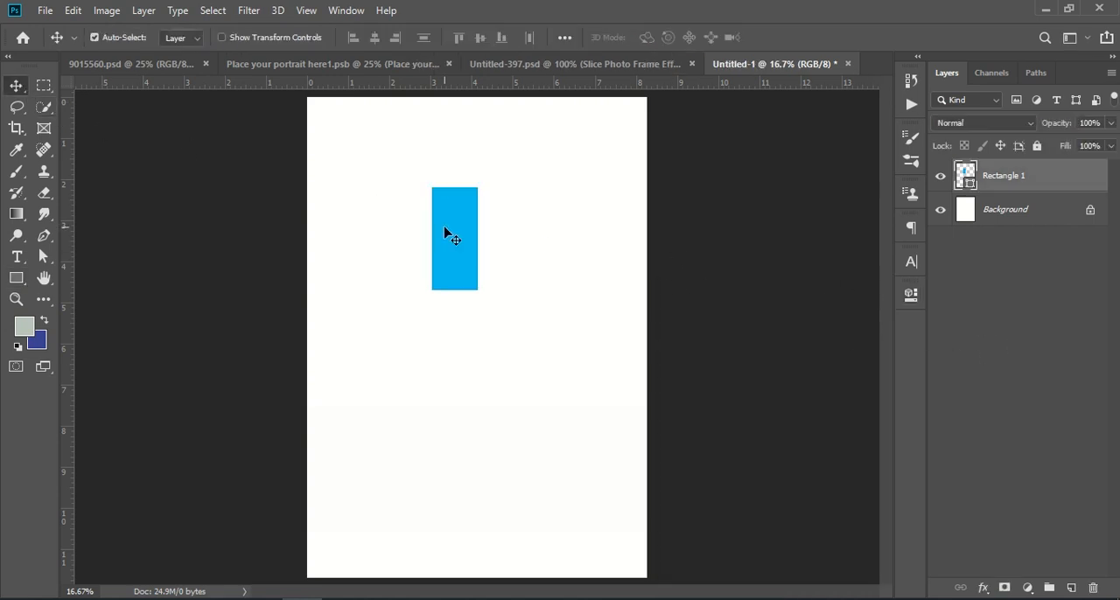
drag(1071, 178, 1071, 587)
key(ctrl+t)
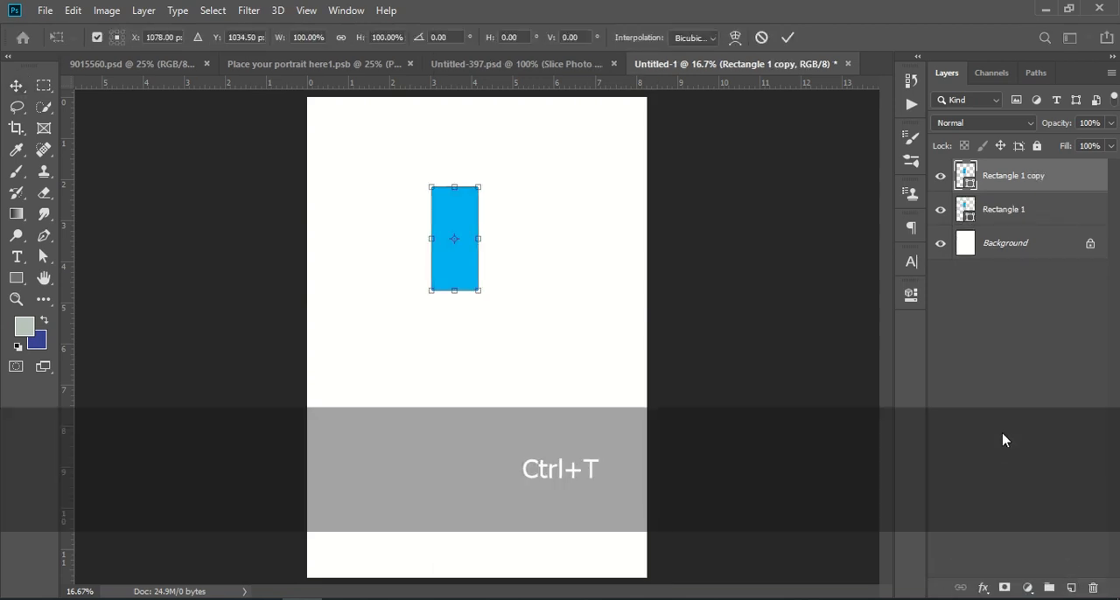
right_click(465, 218)
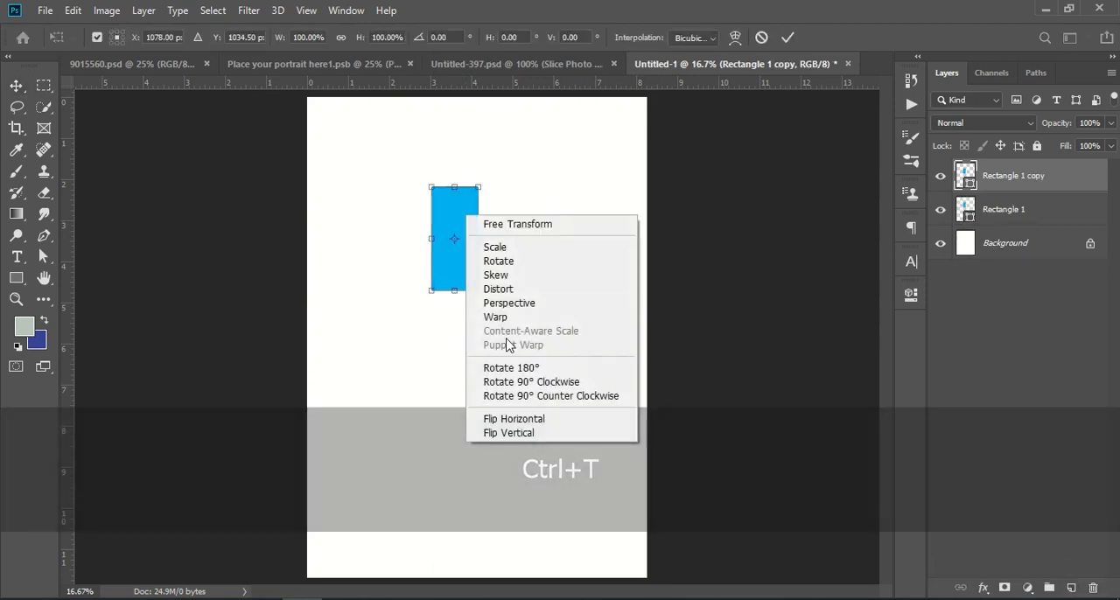
click(540, 435)
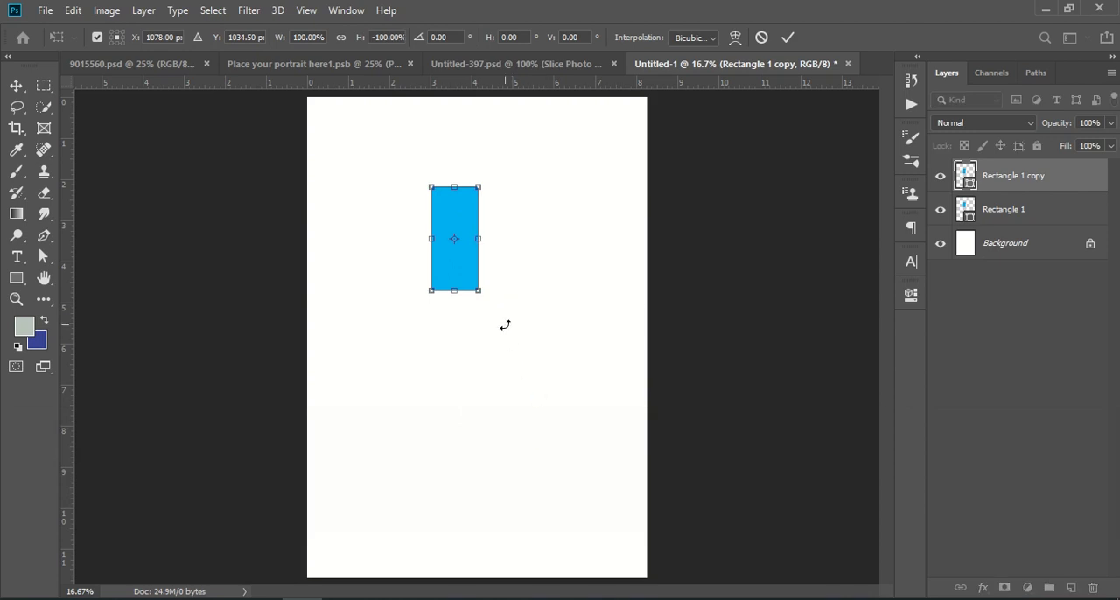
right_click(454, 217)
click(512, 422)
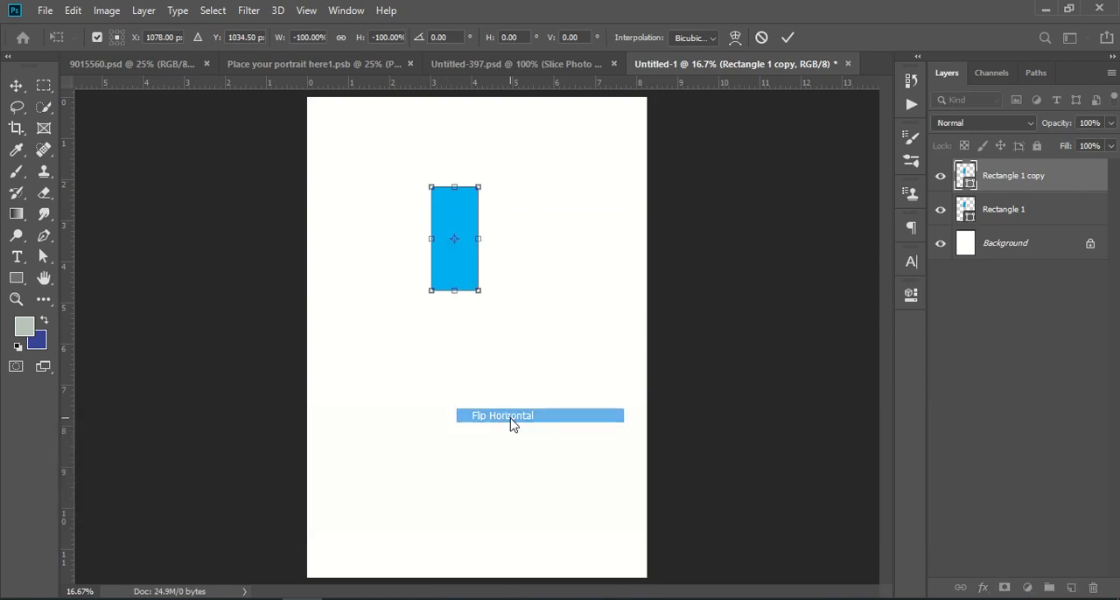
Rotate the rectangle copy 90° clockwise so it forms a plus shape with the original.
right_click(460, 216)
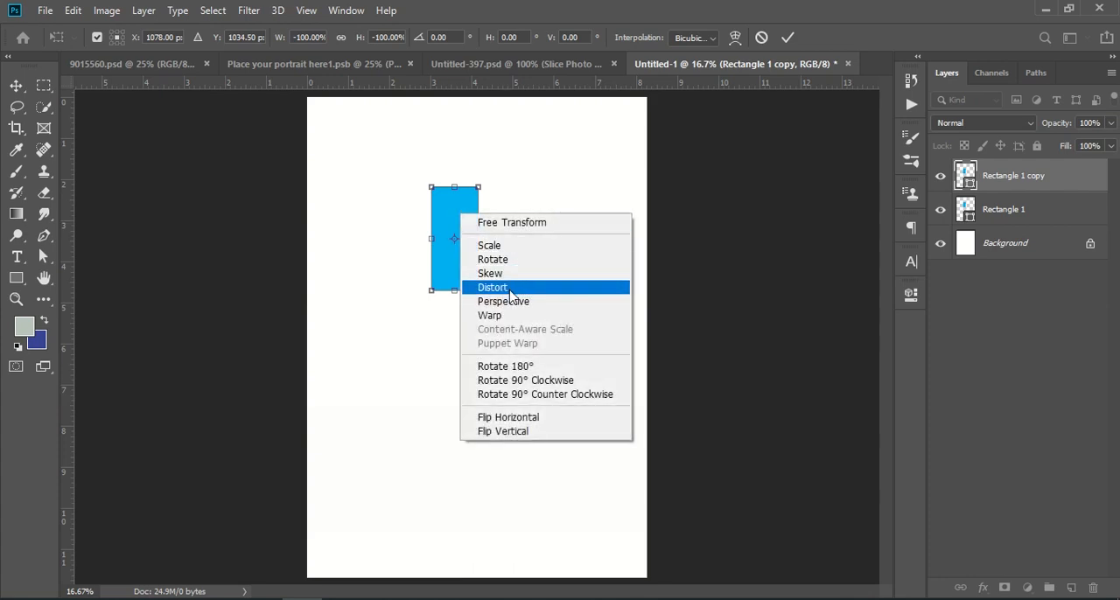
click(540, 381)
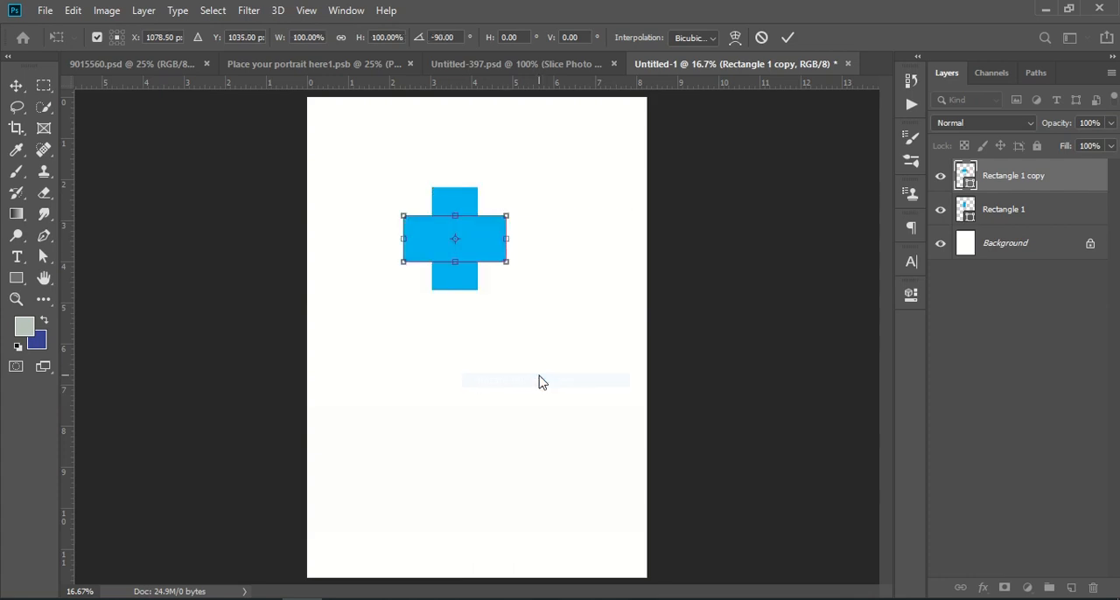
click(1008, 326)
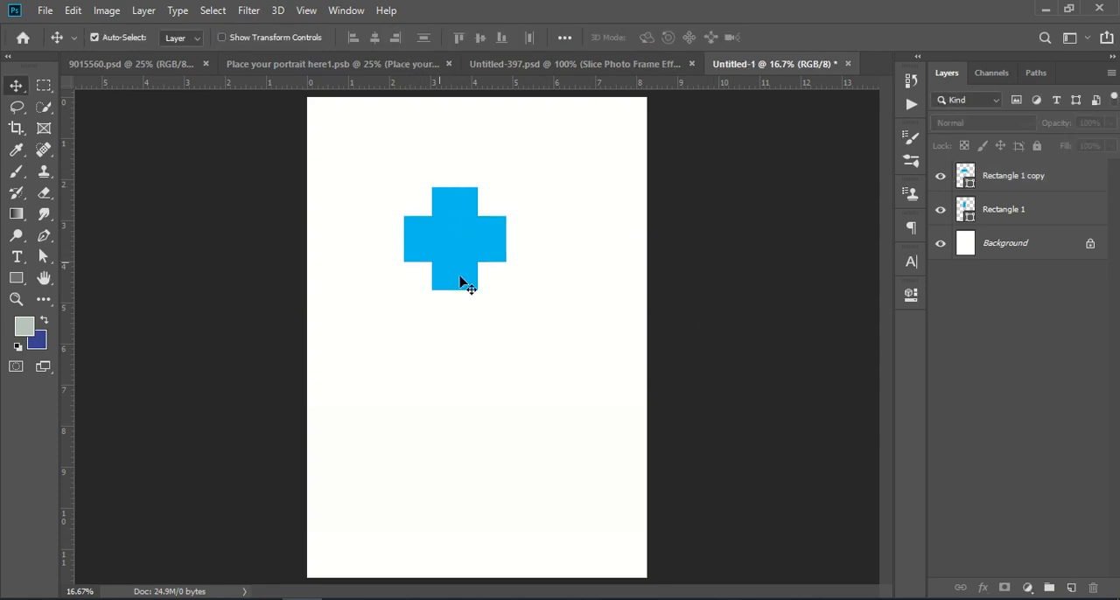
Convert both rectangle layers into one smart object and move the cross about 0.6 in left and 0.4 in up.
click(1047, 184)
shift+click(1038, 213)
right_click(1041, 203)
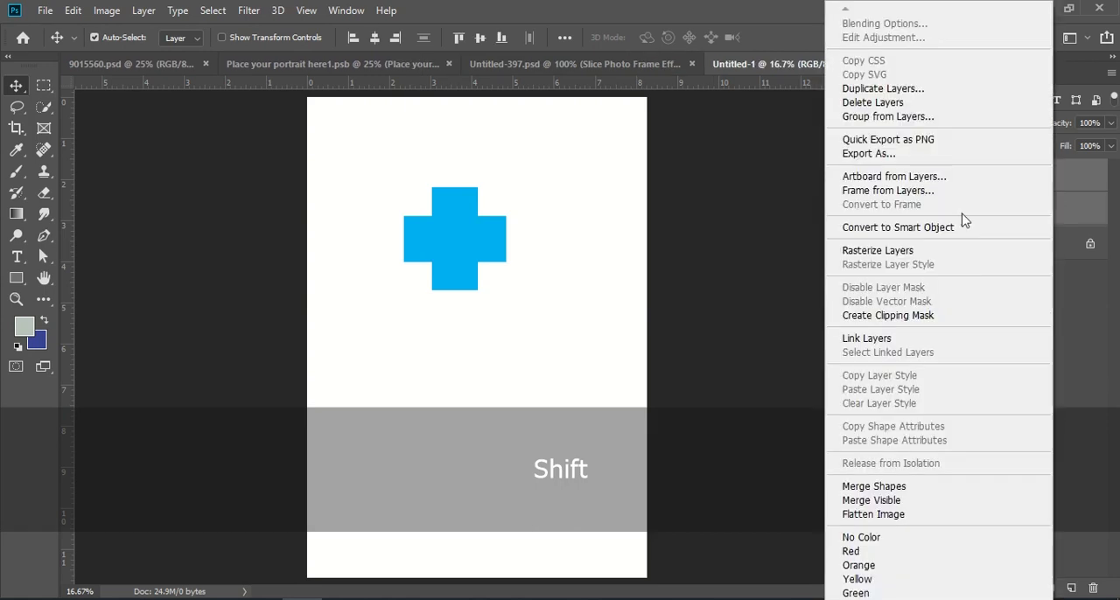
click(1037, 228)
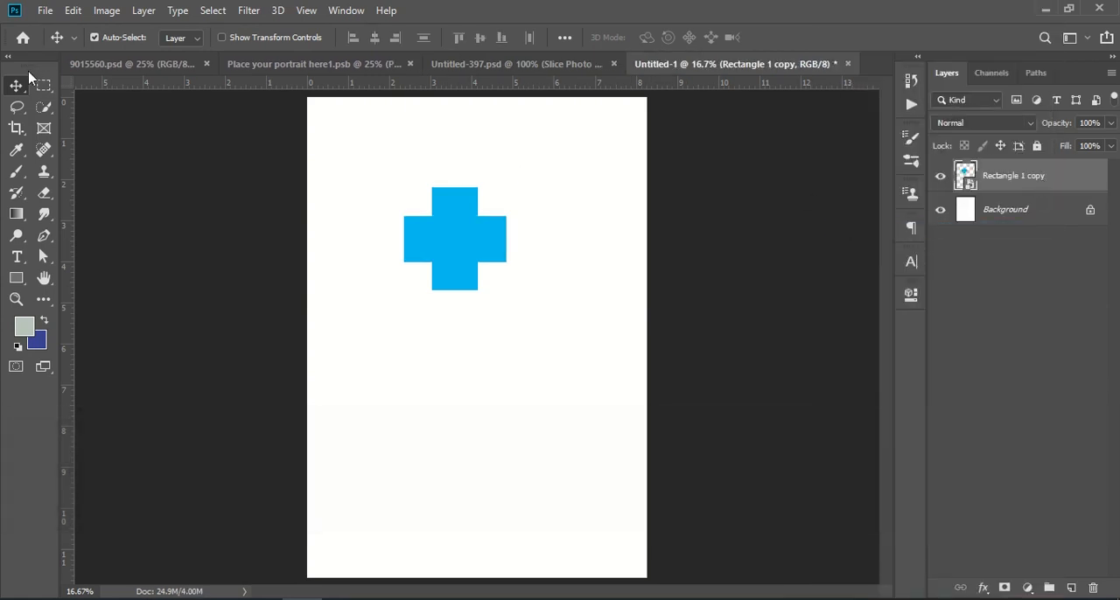
drag(449, 233, 422, 214)
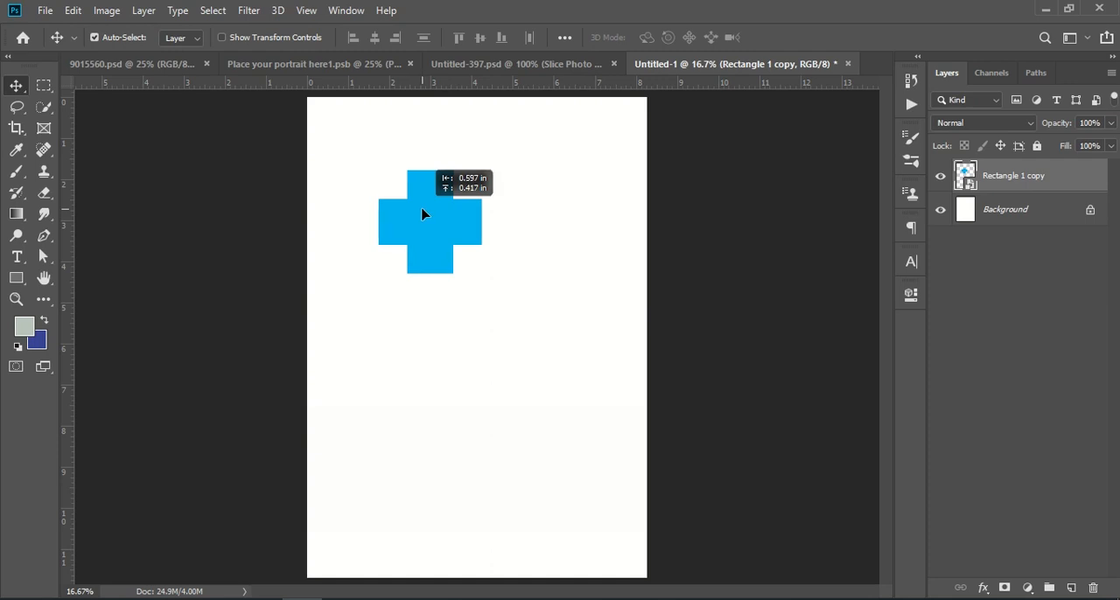
click(974, 313)
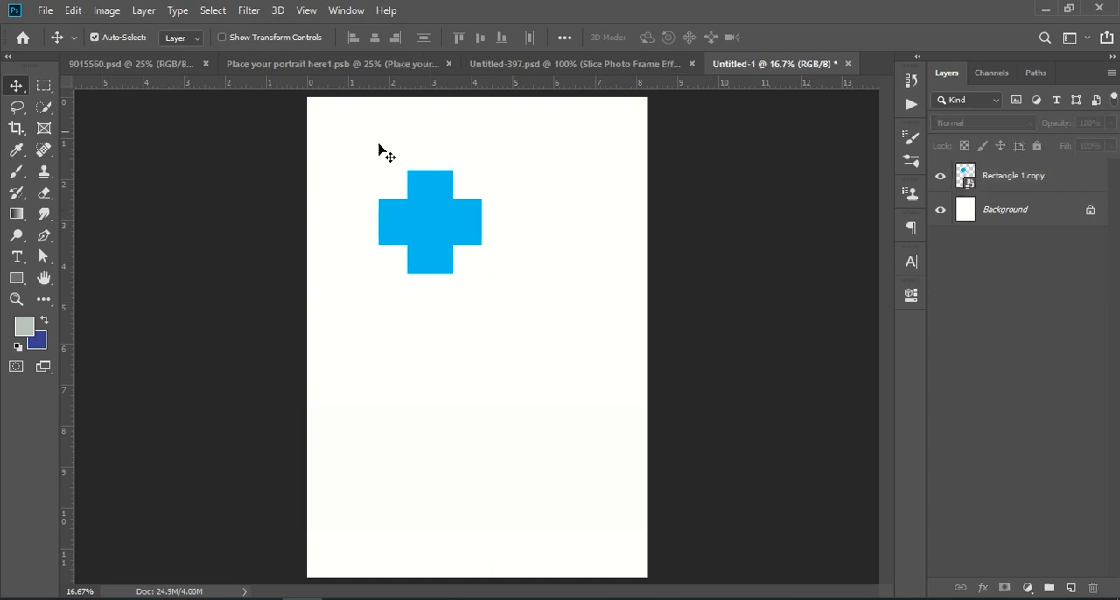
Examine the cross layout in 9015560.psd and Untitled-397.psd, and return to the Untitled-1 document.
click(303, 63)
click(160, 64)
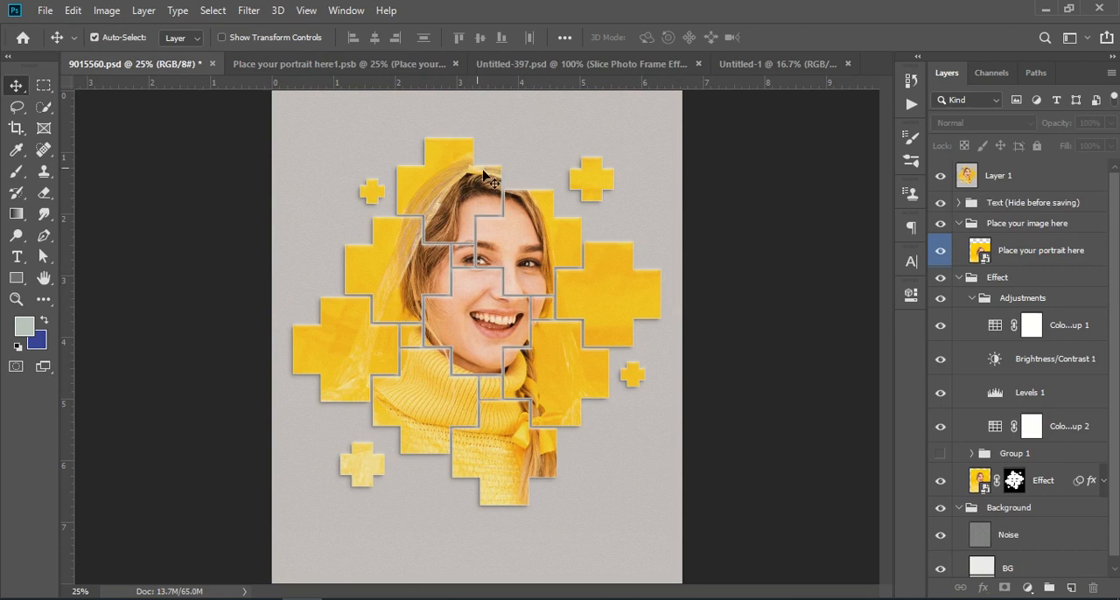
click(595, 64)
click(364, 65)
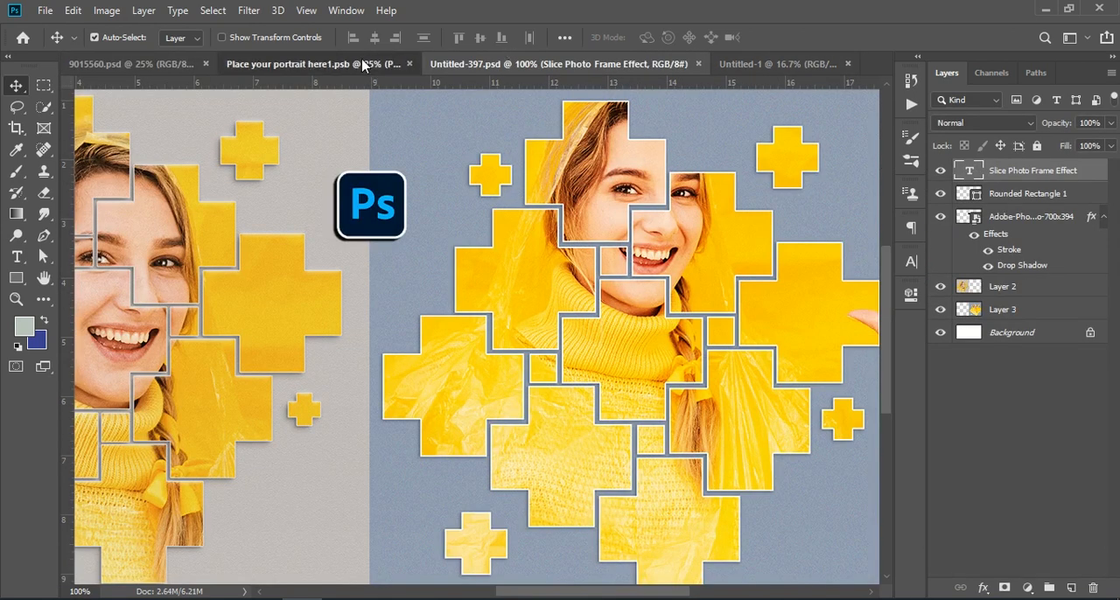
click(759, 64)
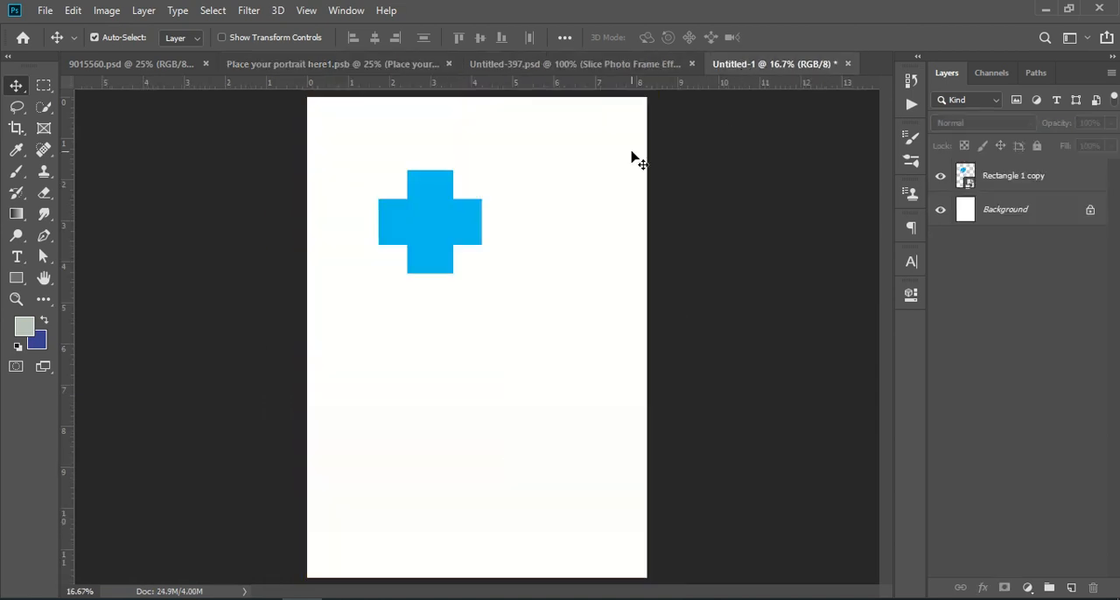
Duplicate the cross layer and place the copy diagonally below and left of the original, leaving a thin gap between them.
drag(1048, 176, 1071, 587)
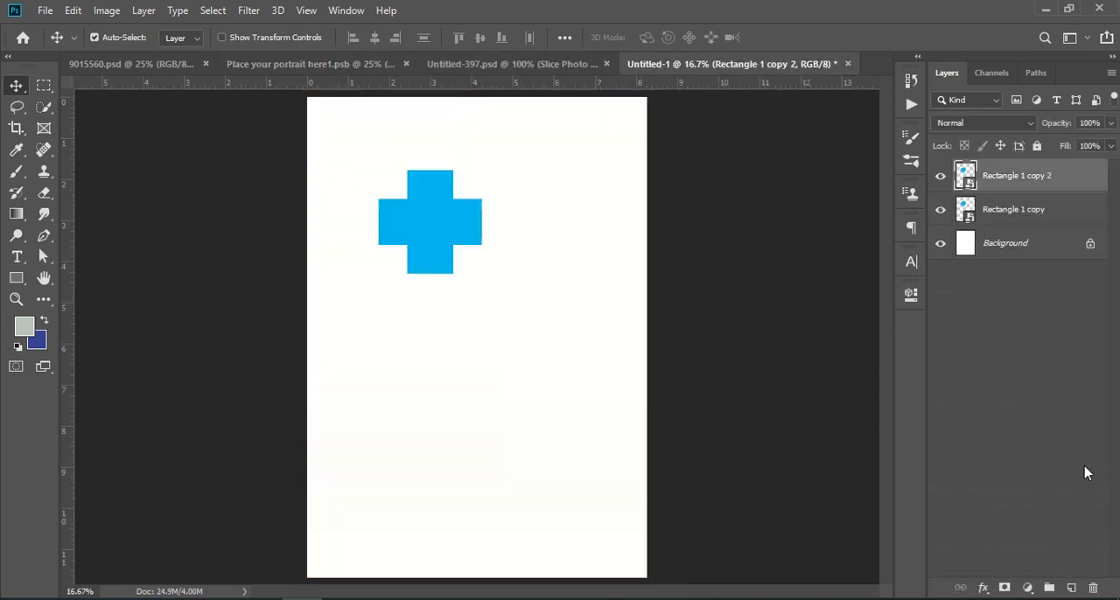
key(ctrl+t)
drag(467, 224, 419, 305)
key(Up)
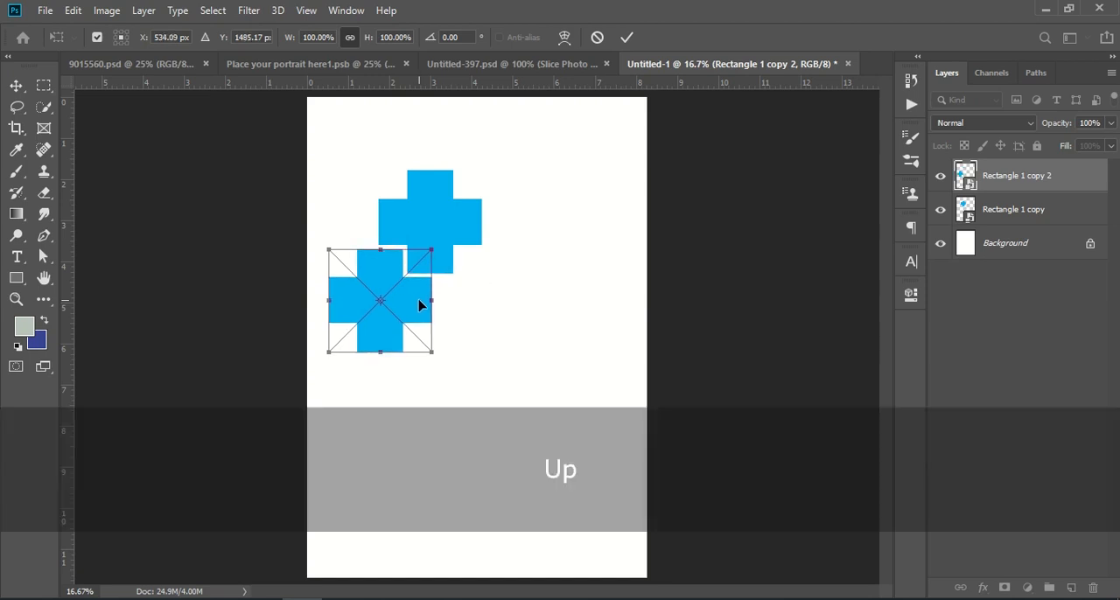
click(1042, 317)
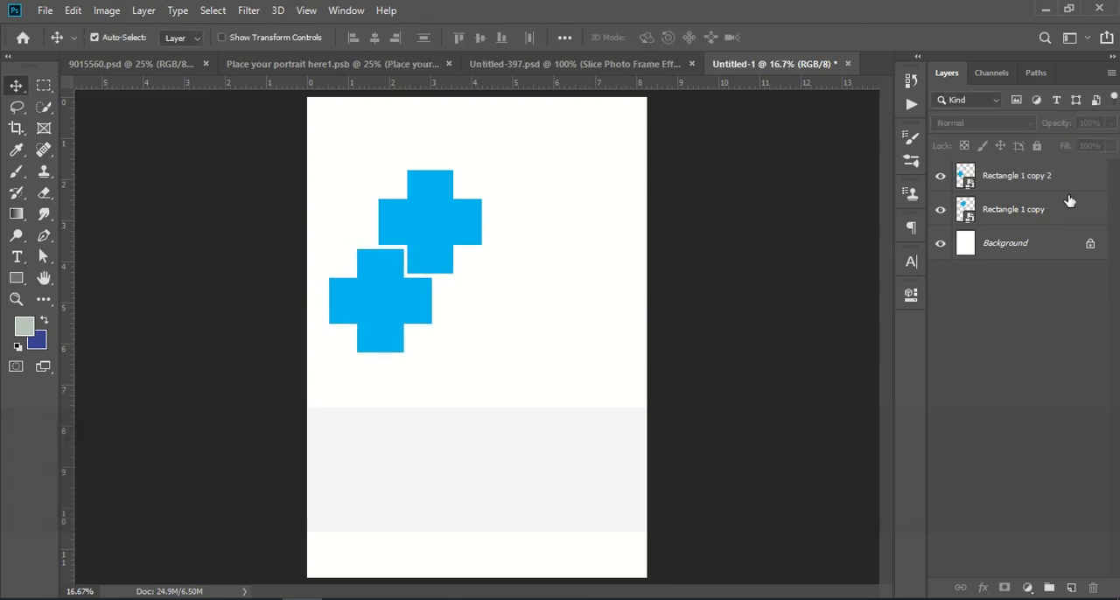
Nudge the lower cross 12 px up and 6 px right to even out the gap with the upper cross.
click(382, 319)
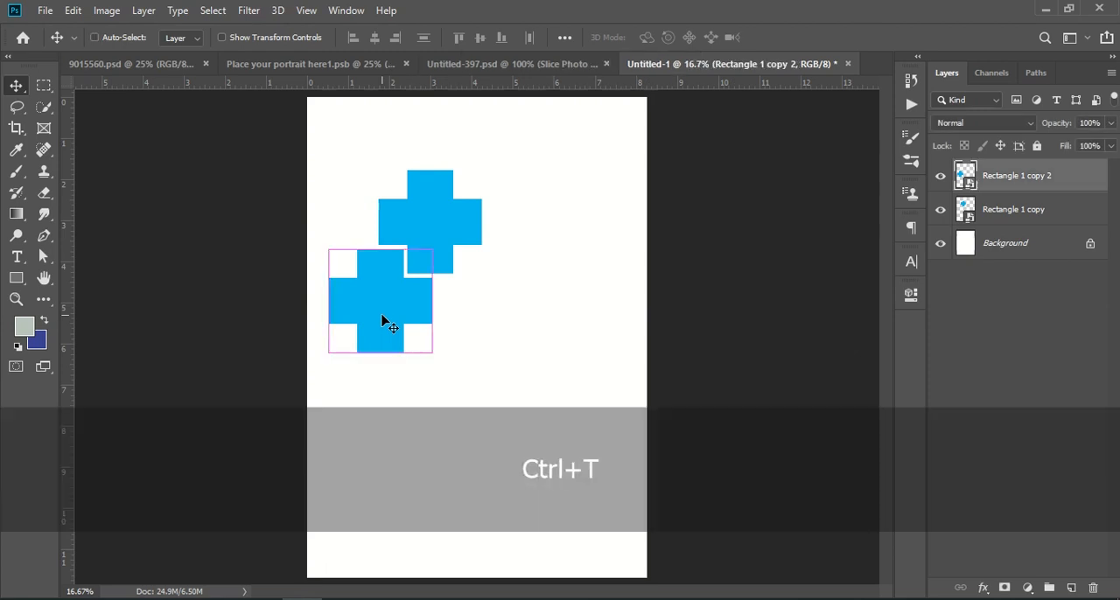
key(ctrl+t)
key(Up)
key(Up)
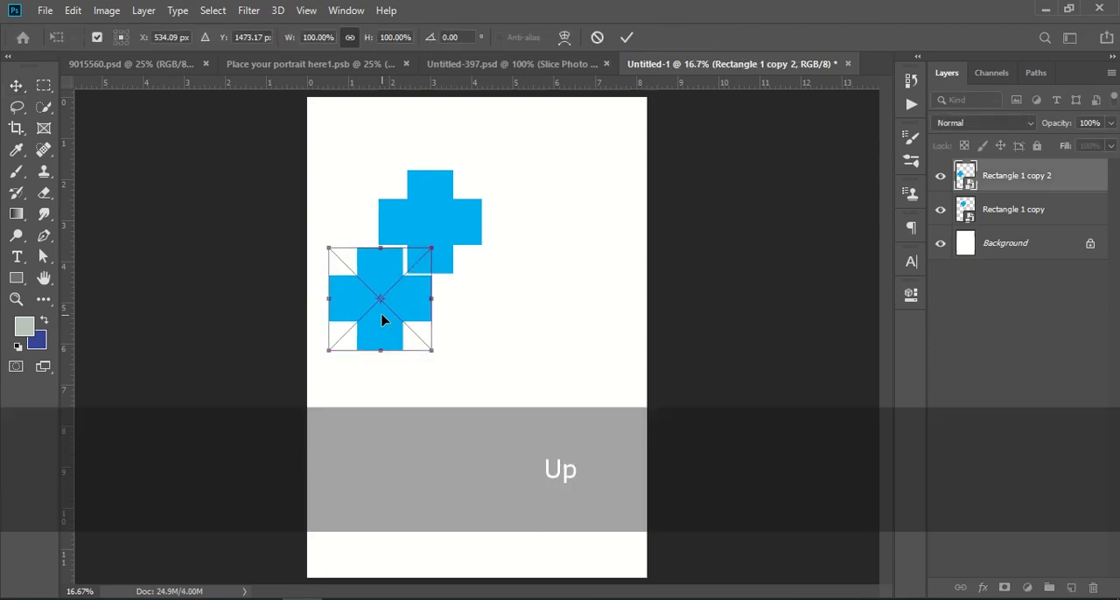
key(Right)
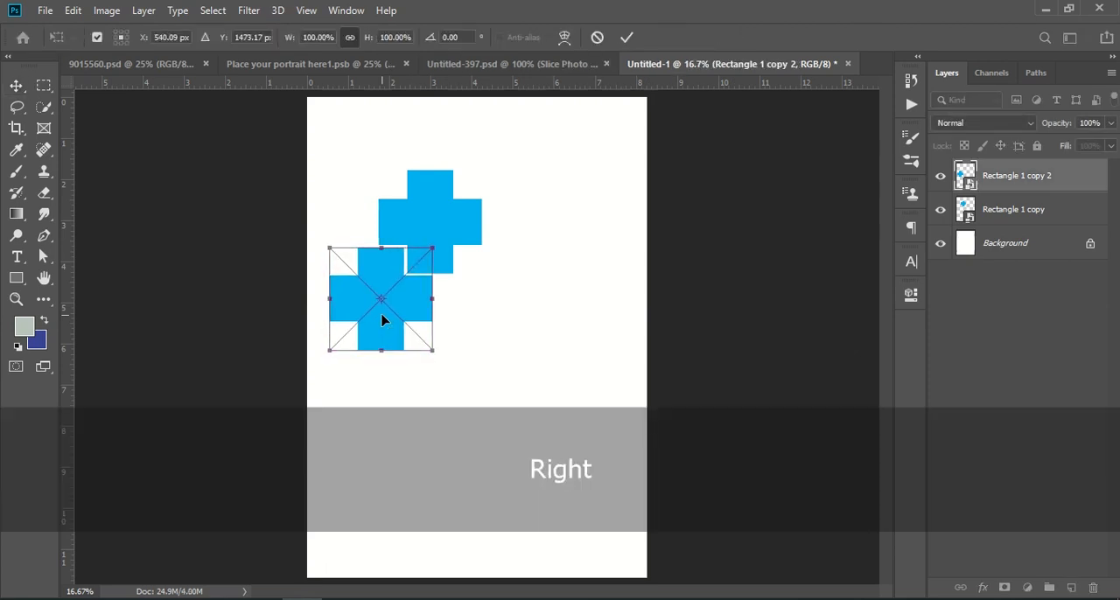
click(1082, 180)
Duplicate the lower cross and move the copy beside the upper cross, slightly lower and to its right.
drag(1066, 186, 1071, 589)
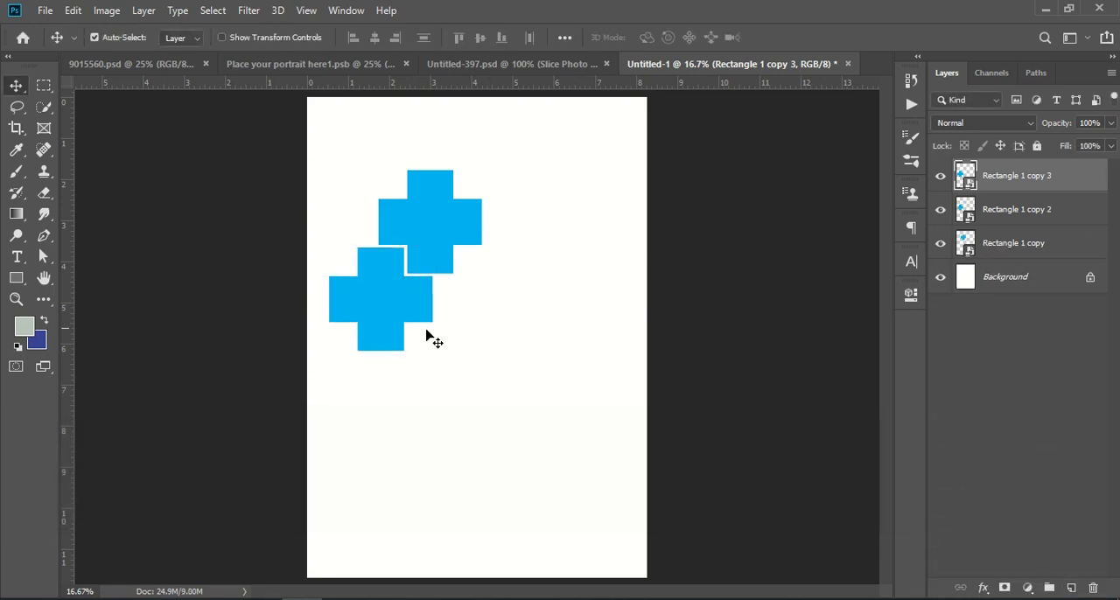
drag(358, 313, 484, 281)
click(1054, 384)
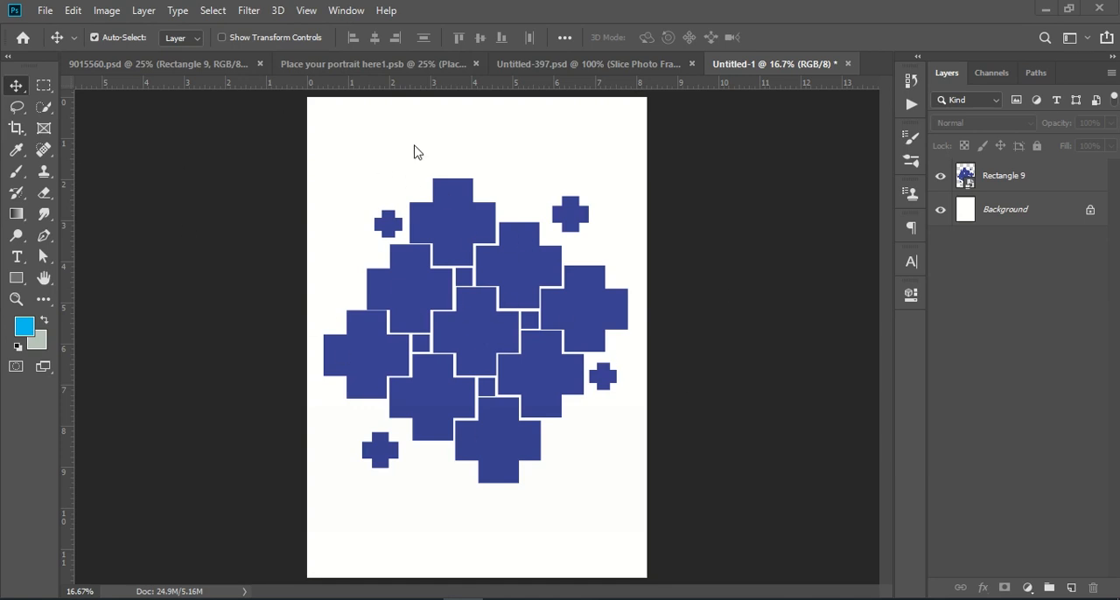
Switch to 9015560.psd and delete its Rectangle 9 layer of blue crosses.
click(423, 66)
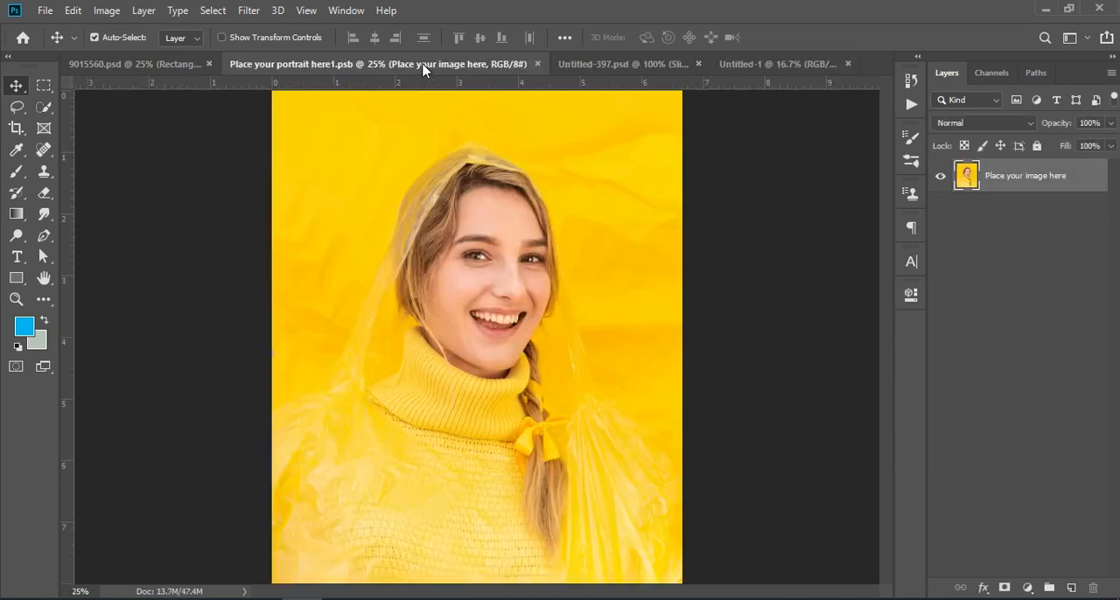
click(192, 69)
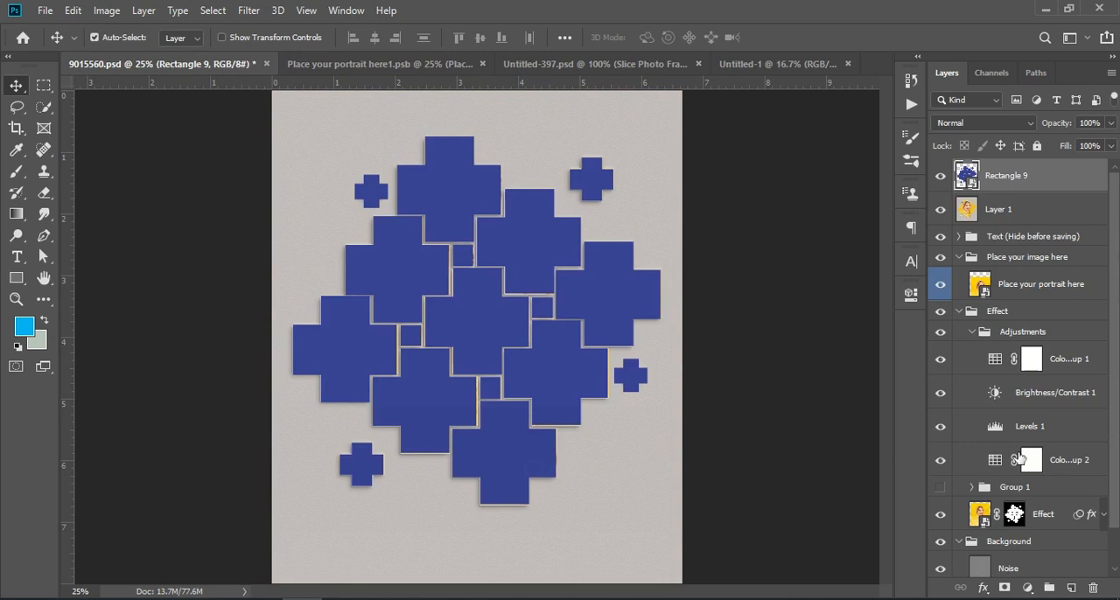
drag(1092, 583, 1092, 584)
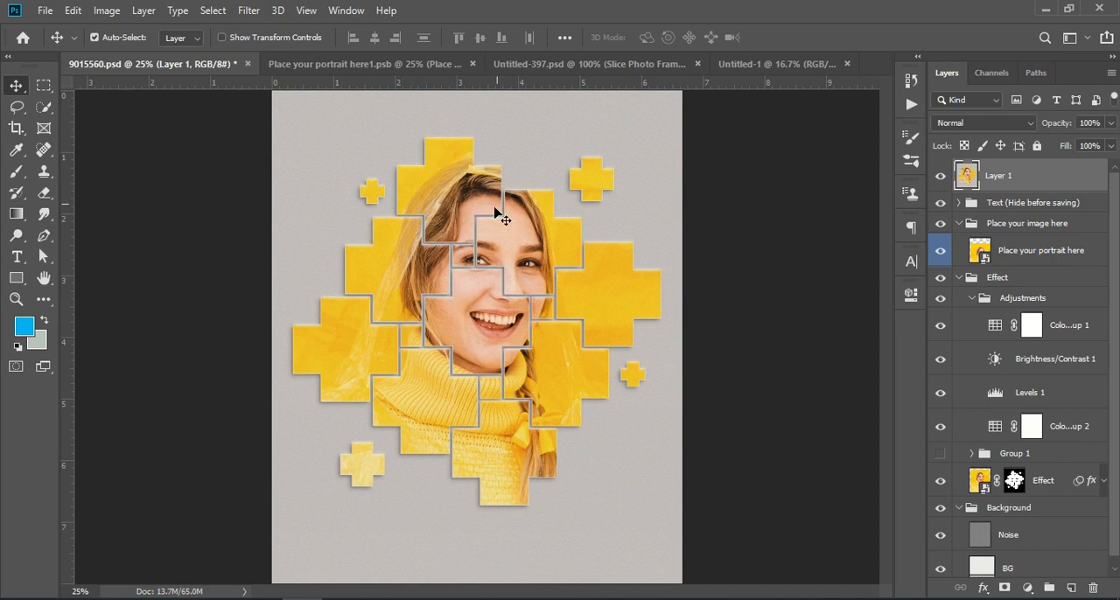
Copy the portrait layer from Place your portrait here1.psb into Untitled-1 and position it over the cross layout.
click(589, 64)
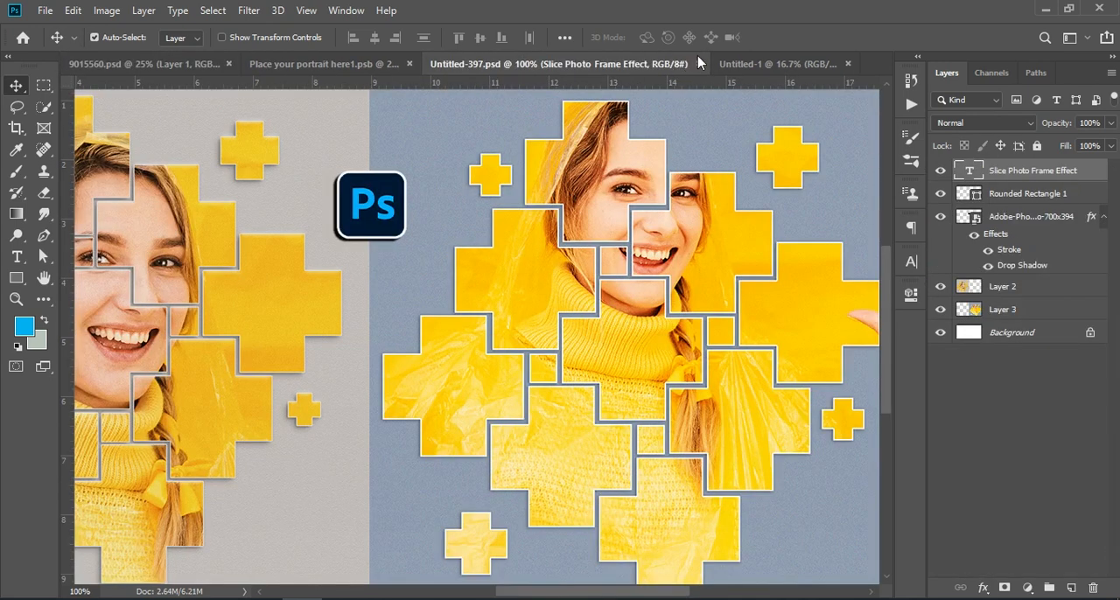
click(744, 64)
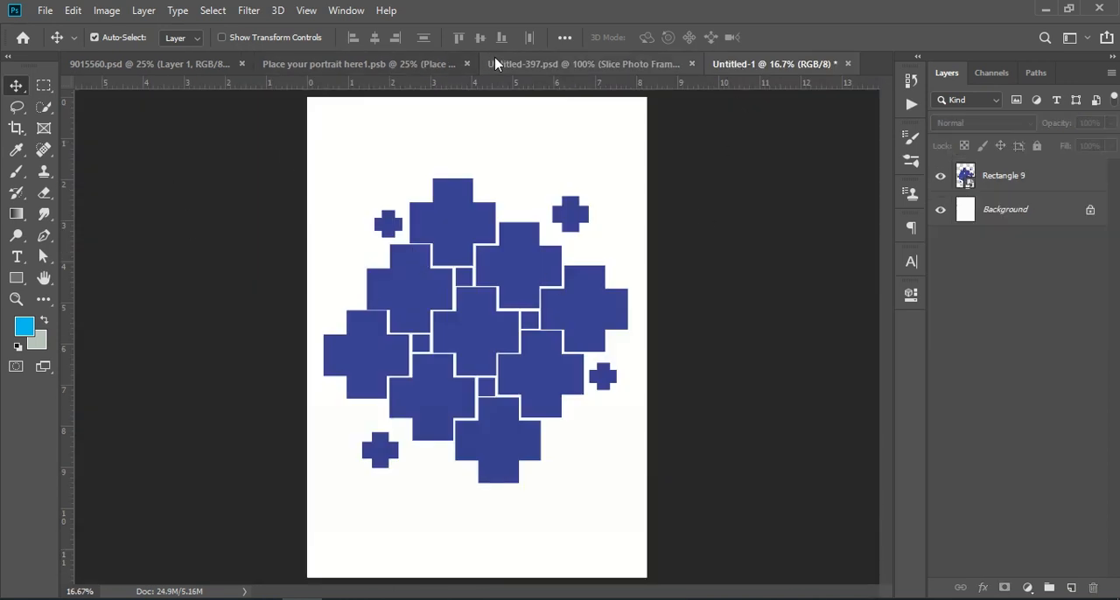
click(490, 64)
click(288, 63)
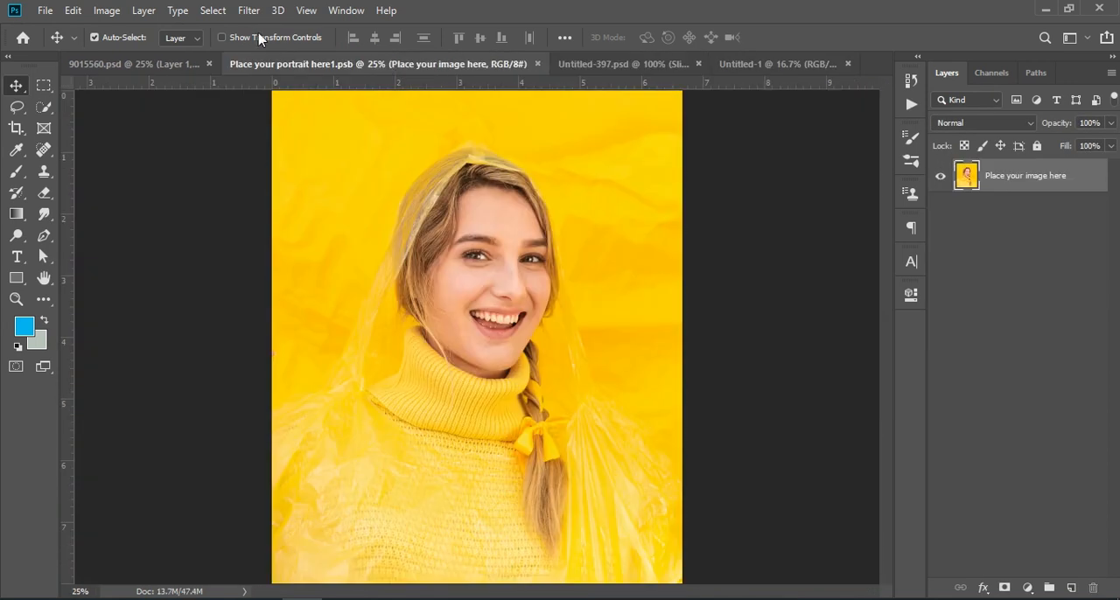
drag(1039, 188, 399, 343)
drag(503, 298, 484, 261)
Hide the portrait and Rectangle 9 layers and add a near-white Solid Color fill layer directly above the Background.
click(940, 175)
click(941, 210)
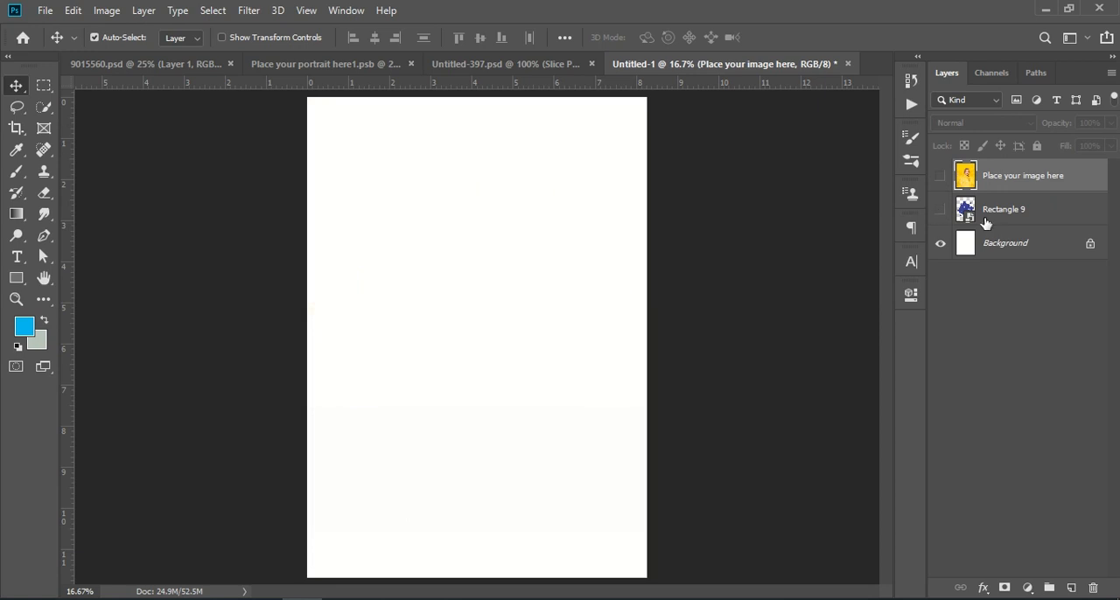
click(991, 245)
click(1029, 586)
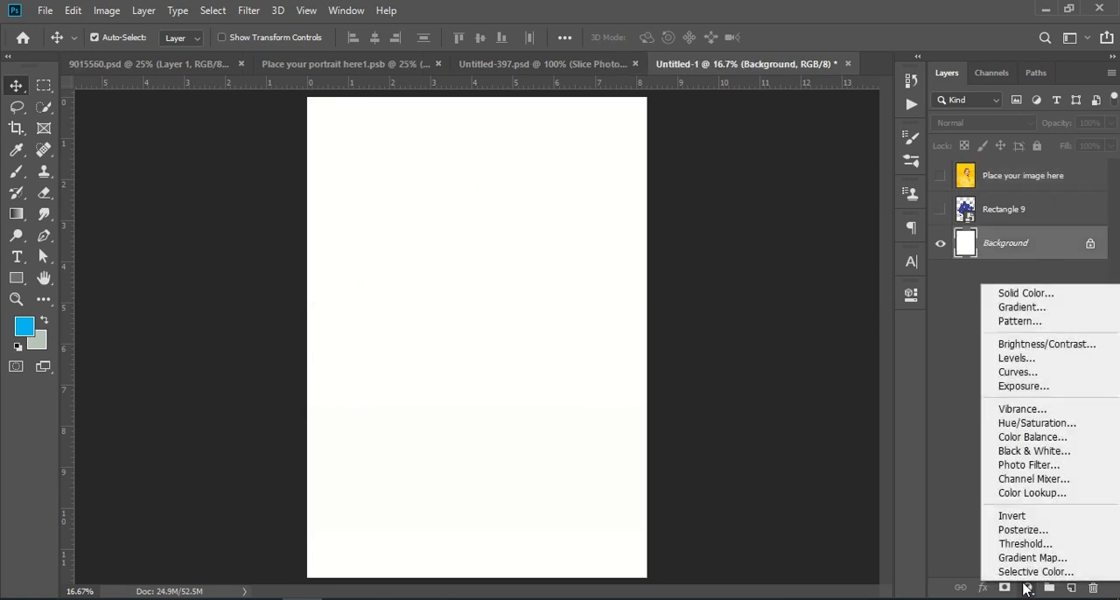
click(1024, 293)
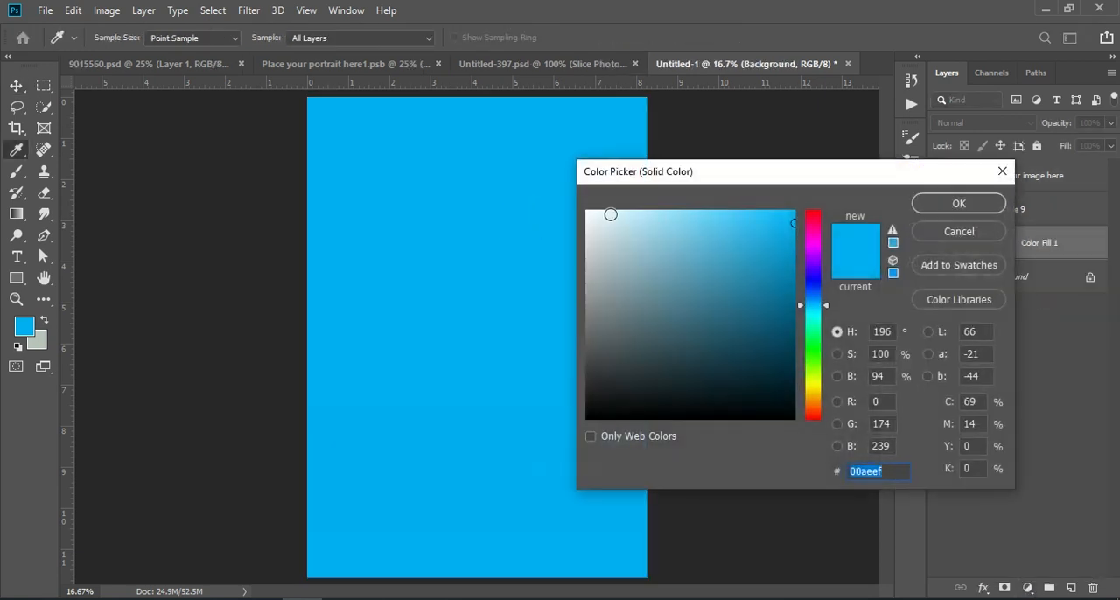
click(589, 211)
click(959, 203)
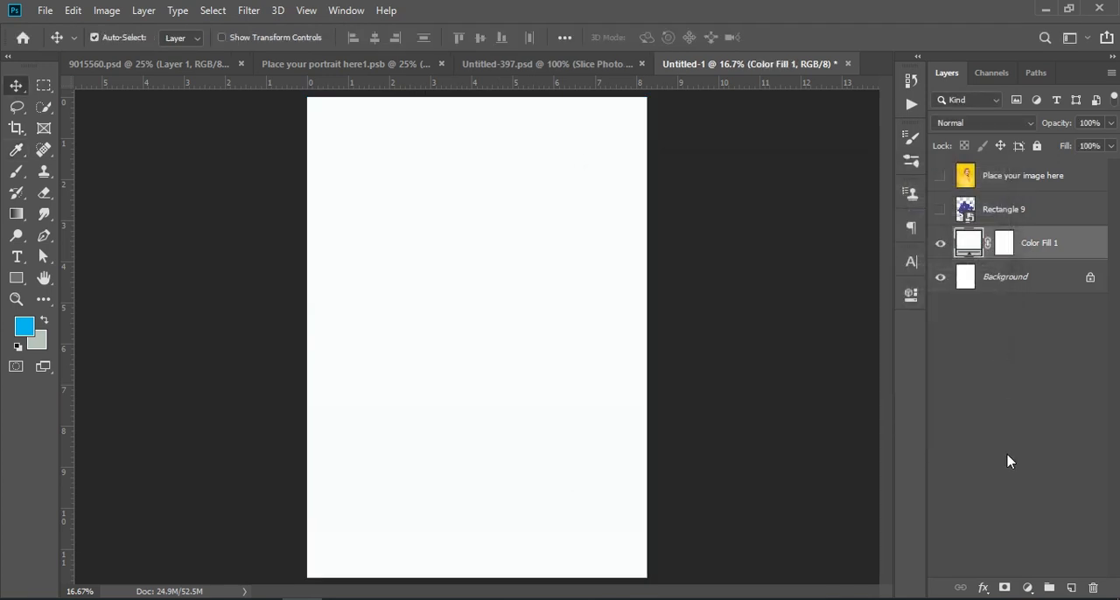
Add a second Solid Color fill layer in grayish blue a3b7bf above the white one.
click(1025, 587)
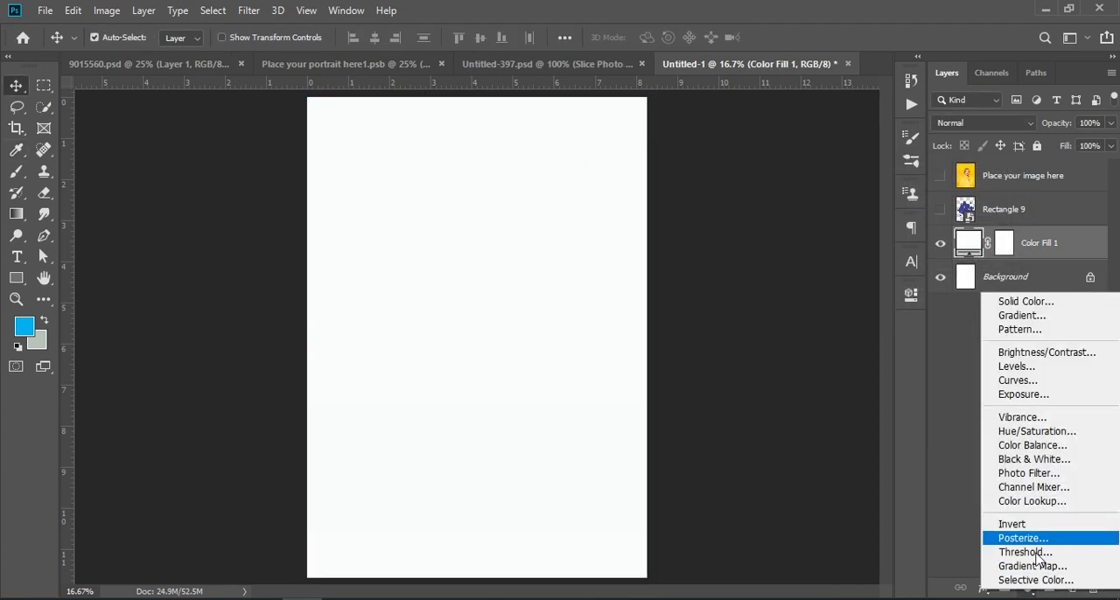
click(1027, 303)
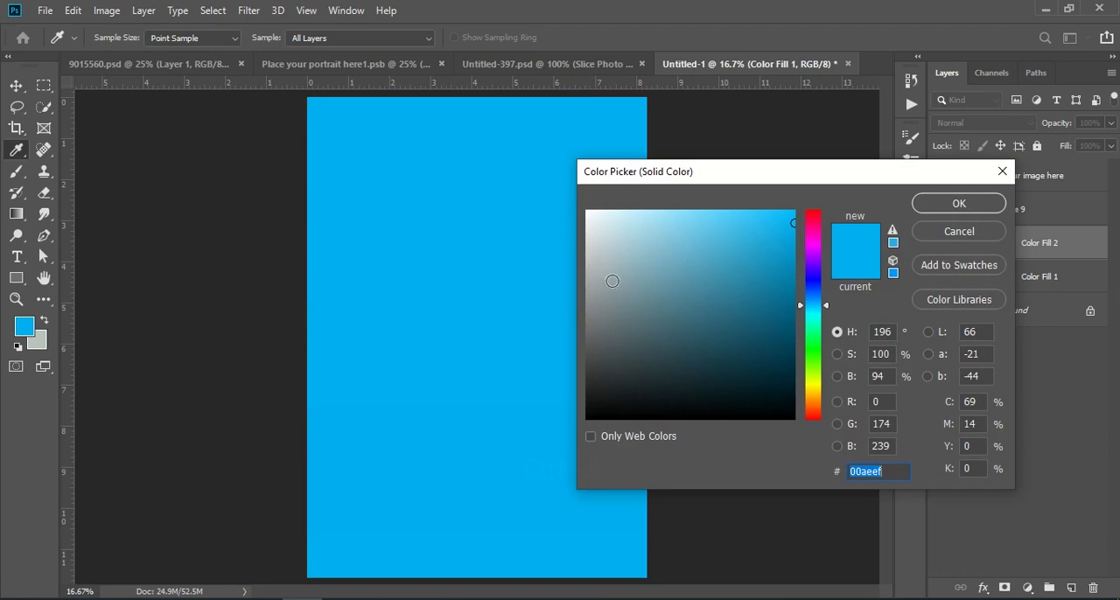
mouse_move(601, 298)
mouse_down()
mouse_move(601, 315)
mouse_move(616, 263)
mouse_up()
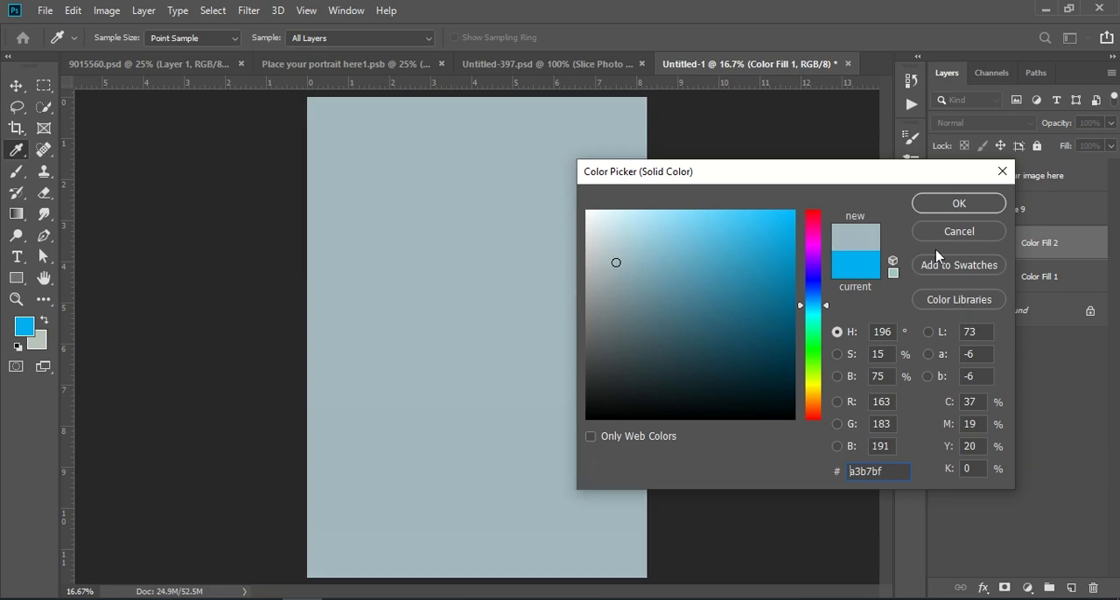
click(959, 204)
Convert the grayish-blue fill layer to a smart object and apply Add Noise at 10.59% with Uniform distribution.
right_click(1057, 242)
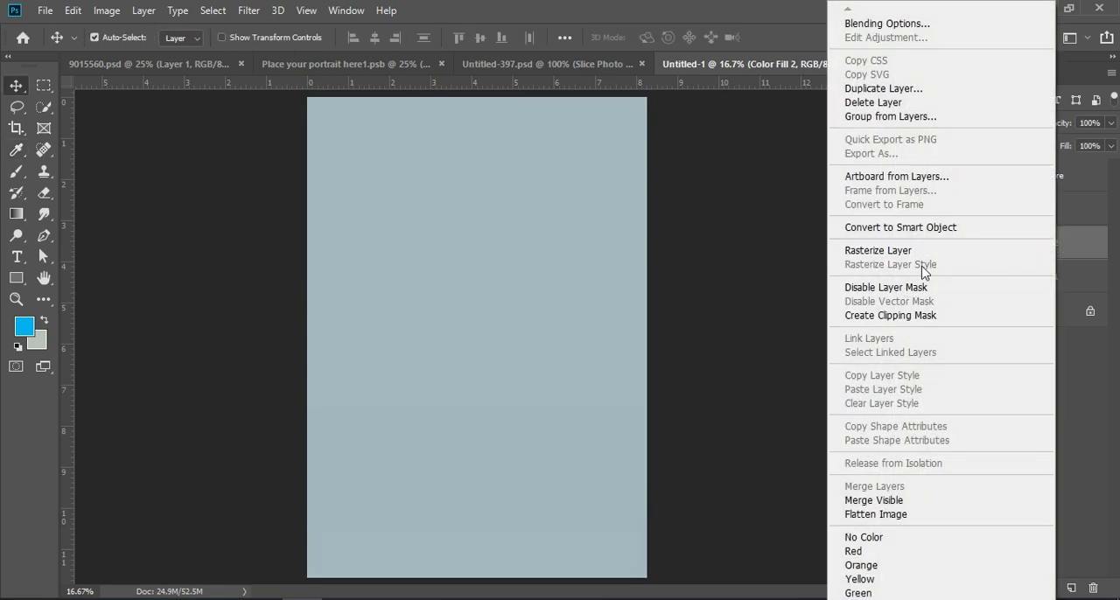
click(930, 224)
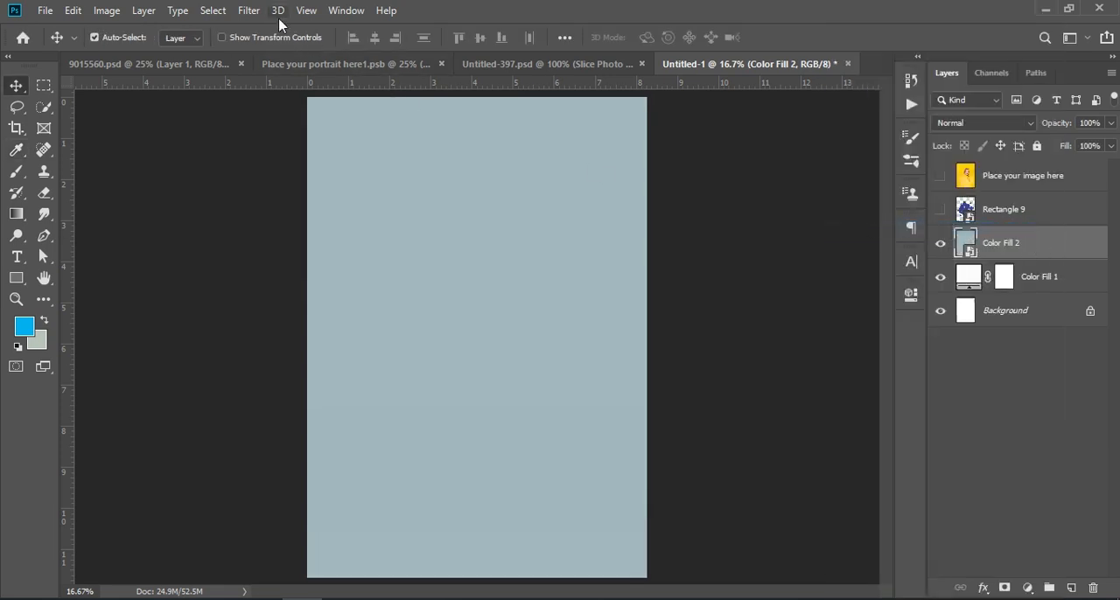
click(249, 12)
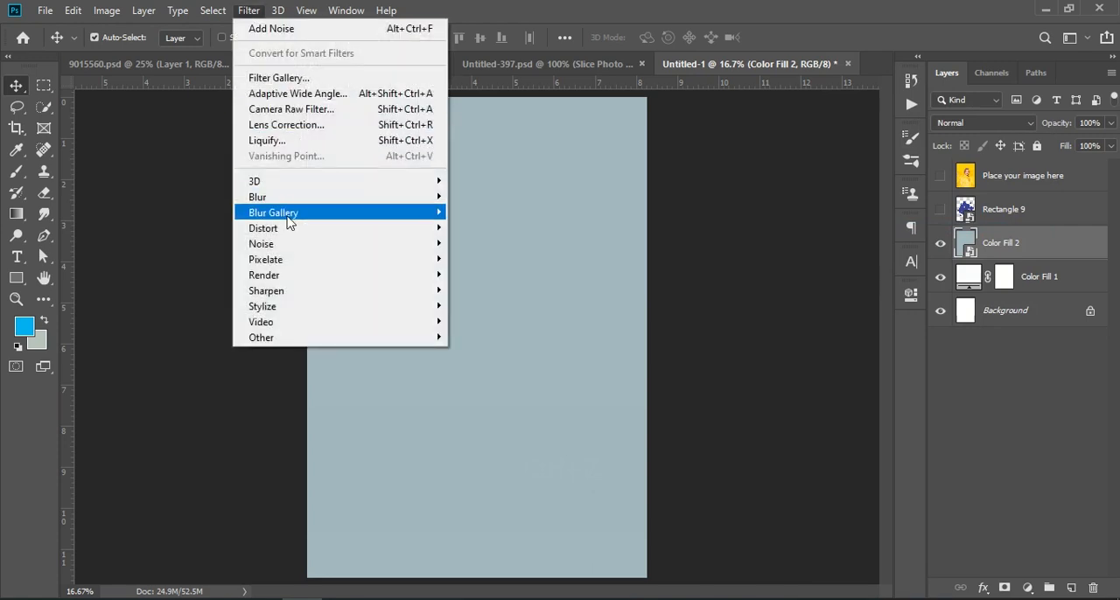
mouse_move(282, 248)
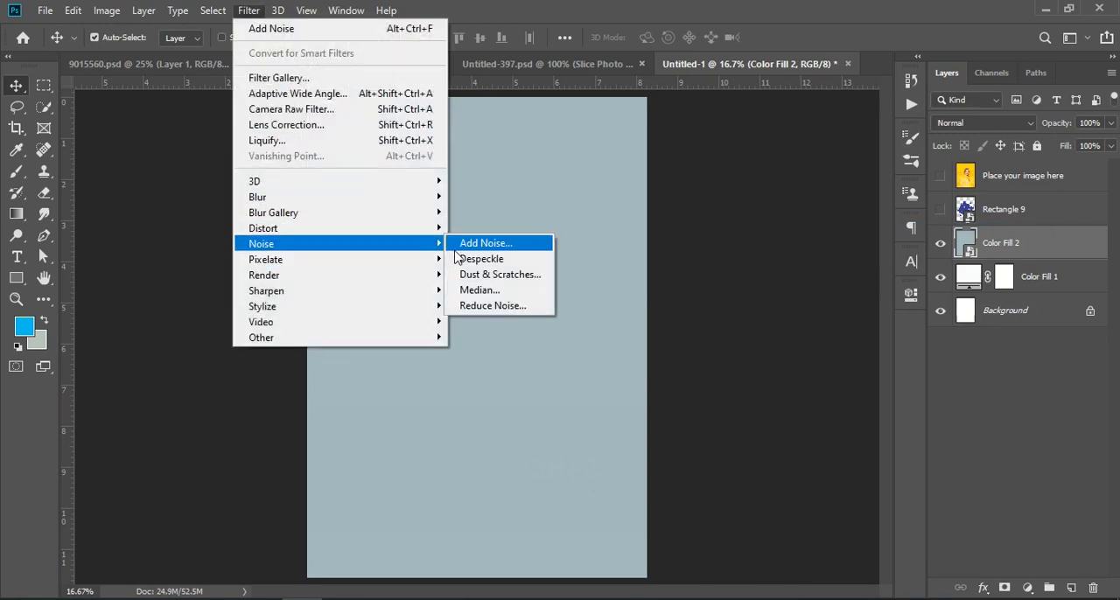
click(484, 244)
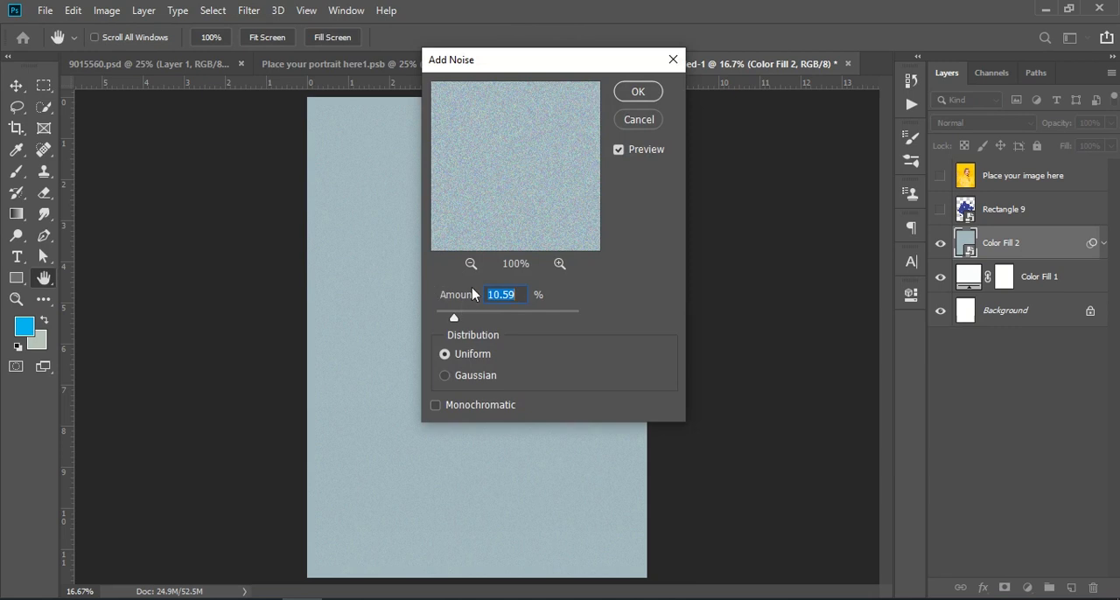
click(638, 92)
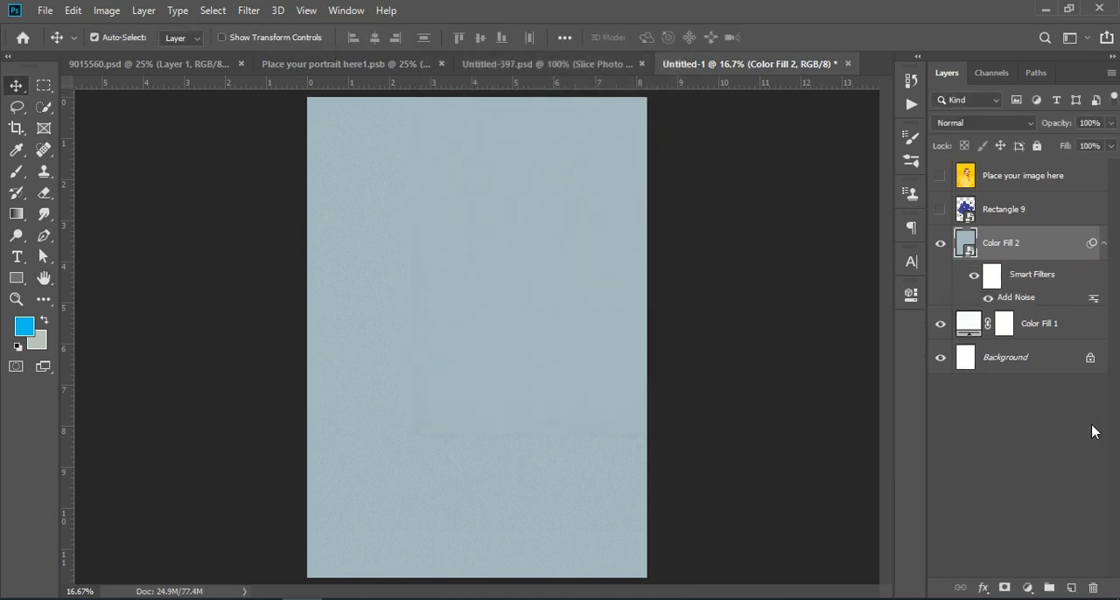
click(1002, 459)
Show the cross and portrait layers, lower the portrait's opacity to 64%, and shift it slightly left and up over the crosses.
click(940, 211)
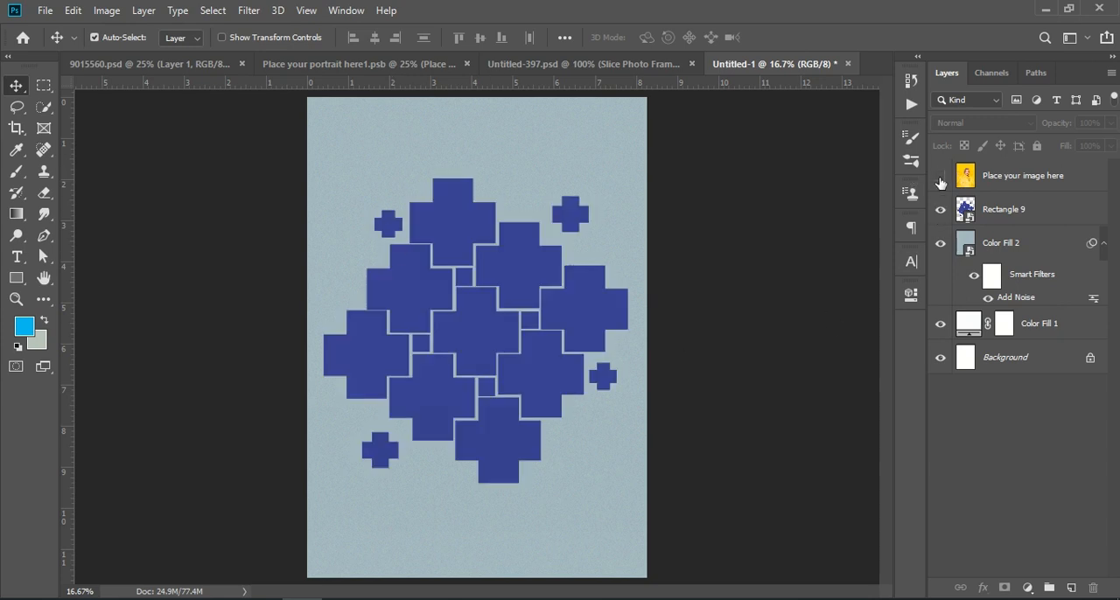
click(940, 176)
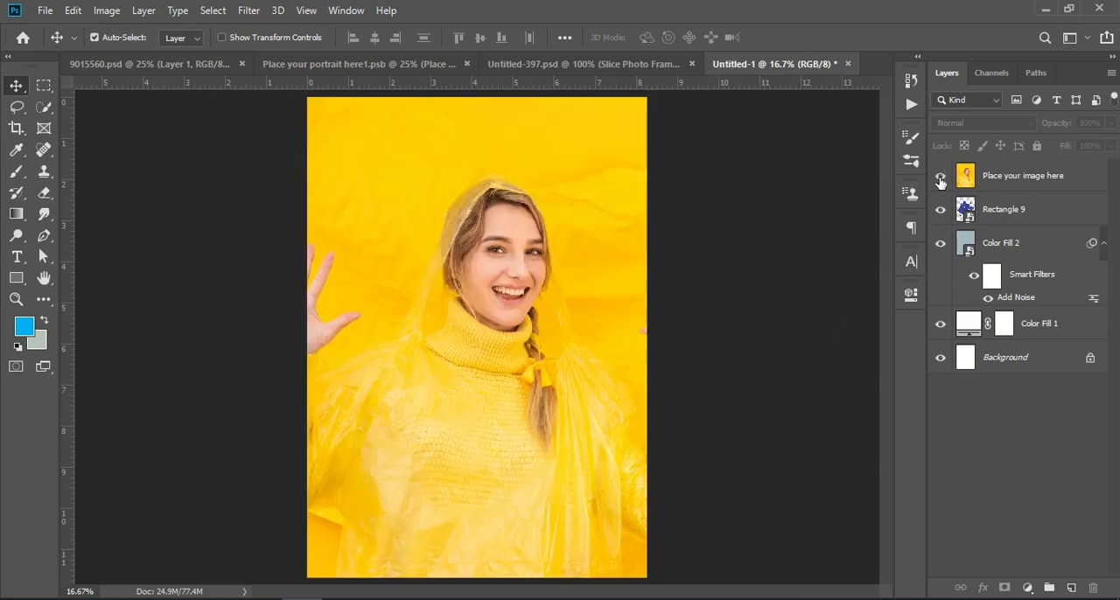
click(1035, 178)
drag(1061, 135, 1022, 133)
drag(604, 448, 580, 438)
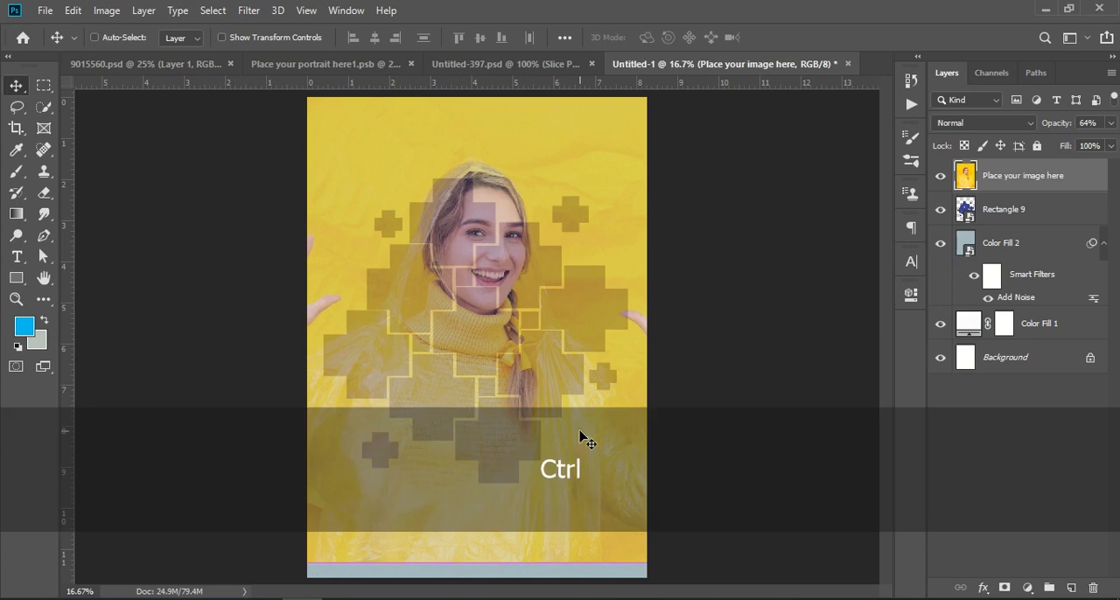
Scale the portrait up to about 134% and reposition it so the face sits over the cross layout and the image fills the page.
key(ctrl+t)
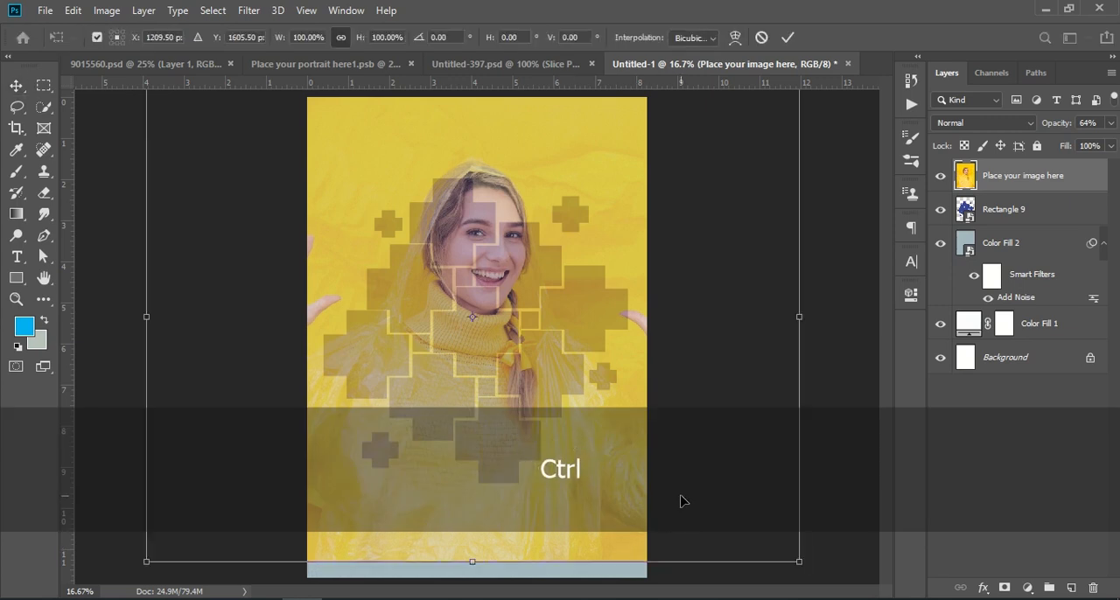
key(ctrl+KP_Subtract)
drag(636, 451, 748, 533)
drag(528, 430, 470, 402)
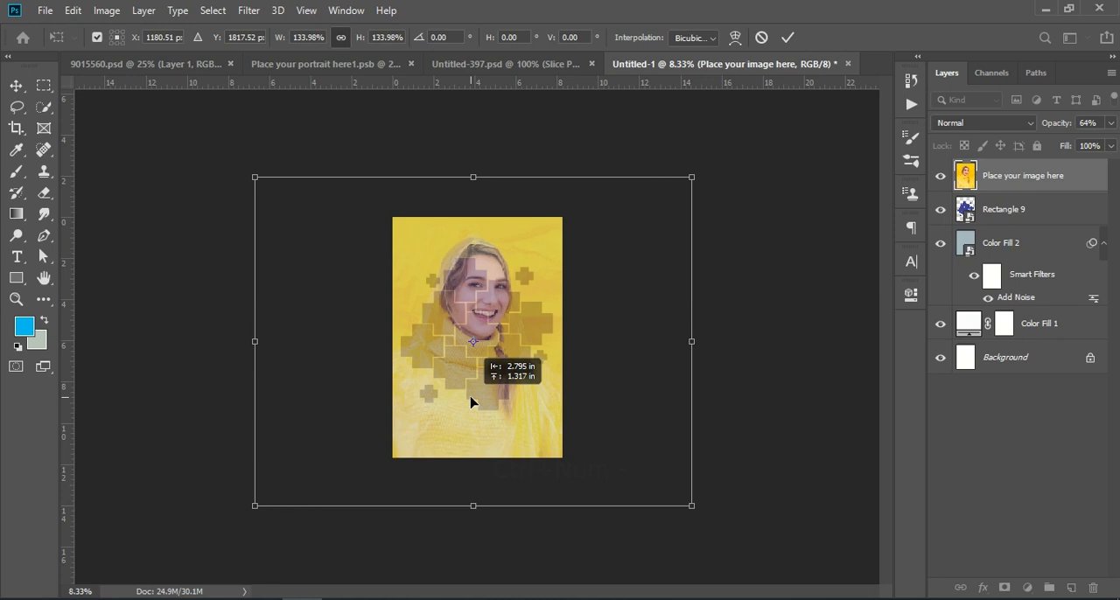
drag(471, 403, 471, 403)
key(Return)
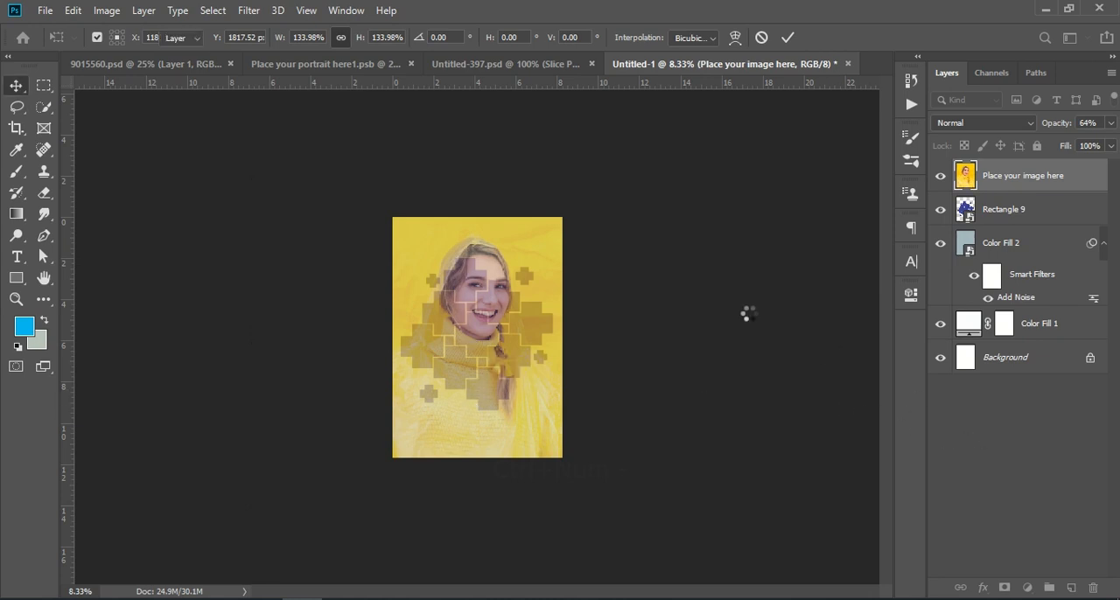
Nudge the portrait slightly right over the crosses and set its layer opacity to 100%.
key(ctrl+KP_Add)
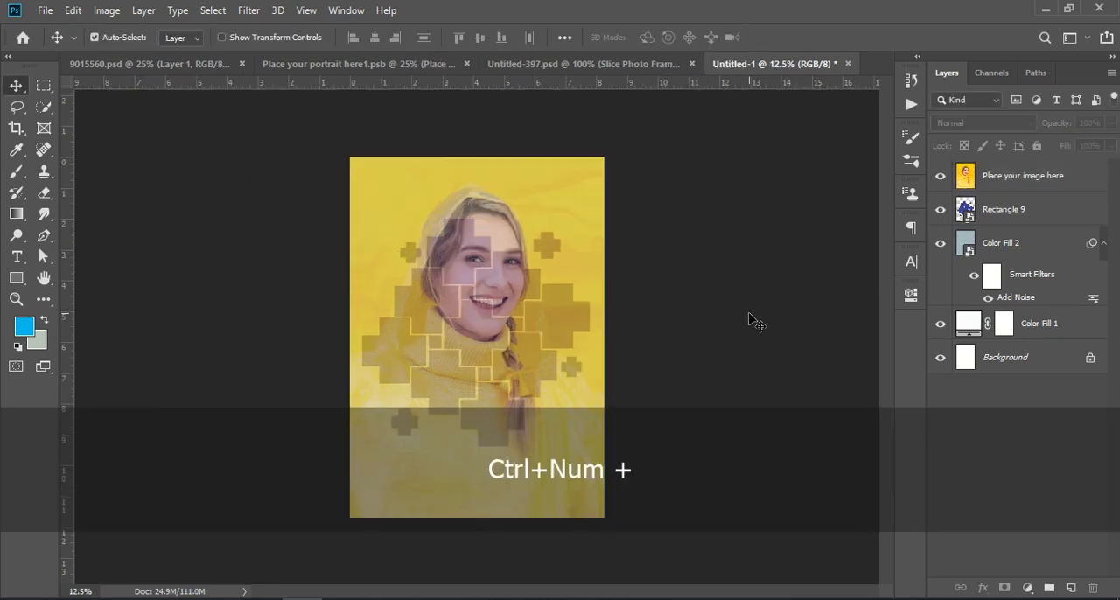
click(996, 178)
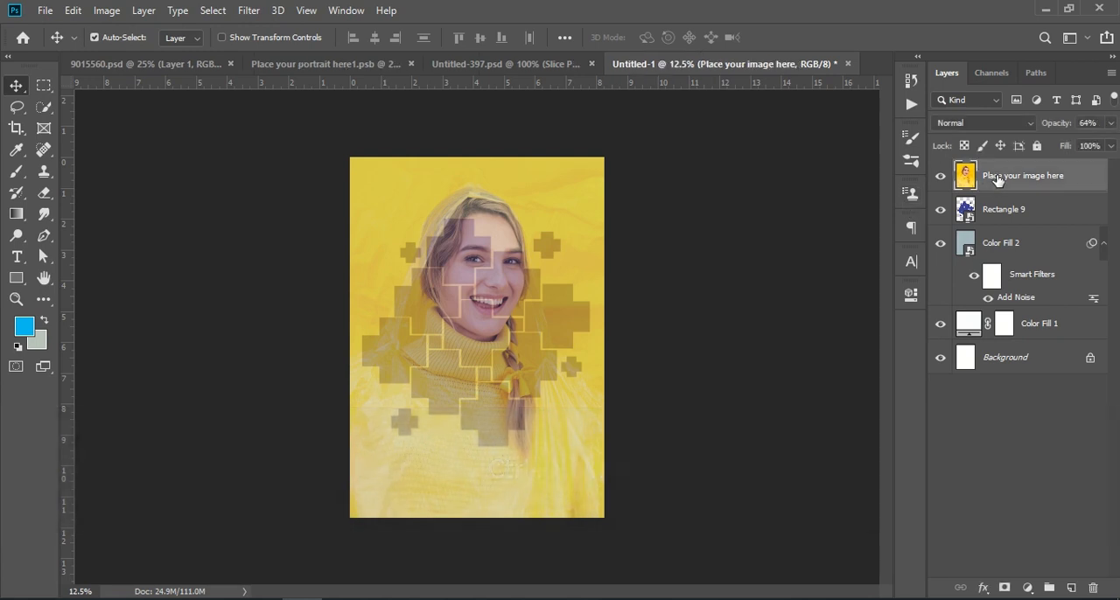
key(ctrl+t)
key(Up)
key(Right)
key(Right)
key(Right)
key(Right)
key(Down)
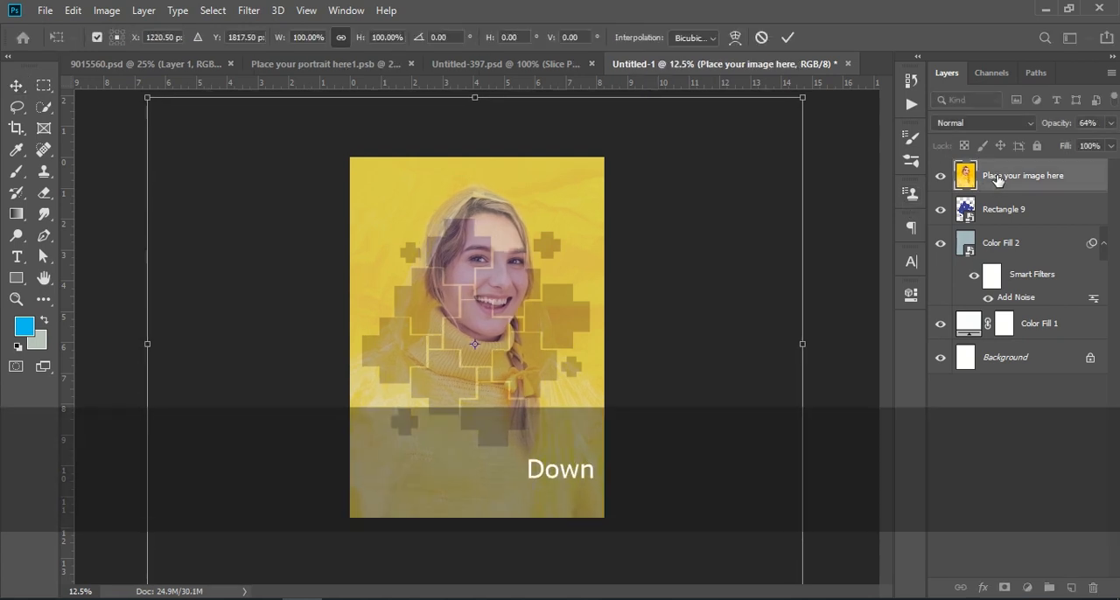
key(Right)
key(Right)
key(Right)
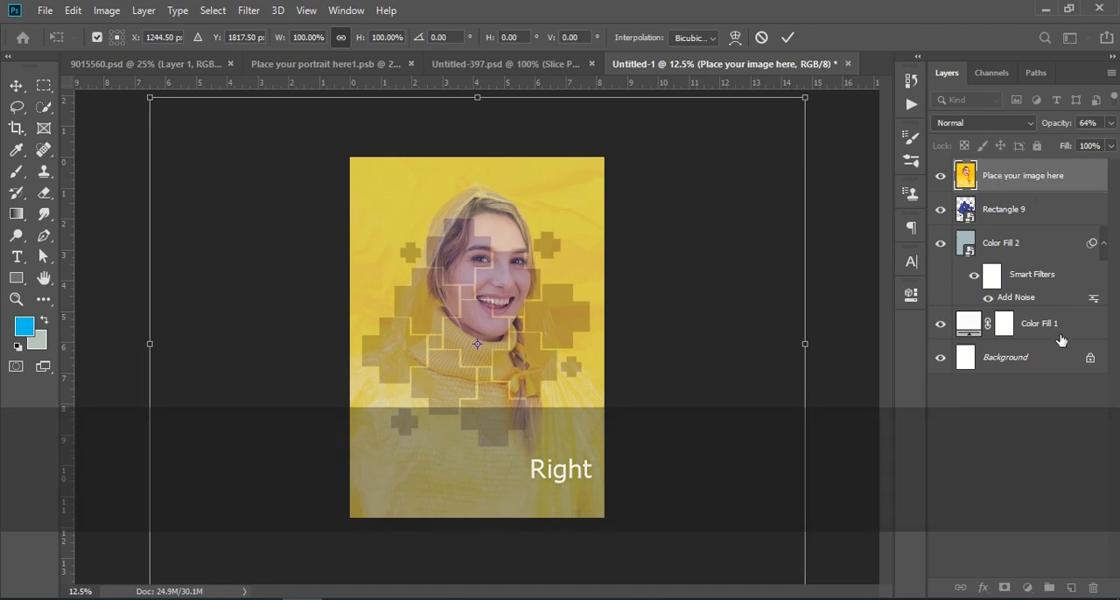
drag(1060, 125, 1117, 128)
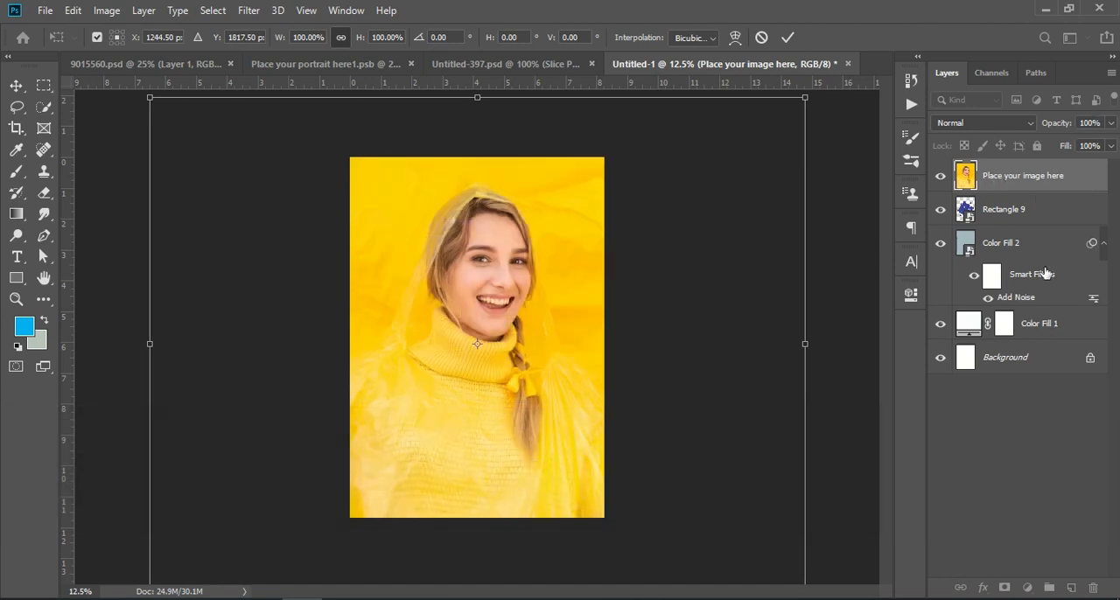
key(Return)
Clip the portrait layer to the Rectangle 9 cross layer with a clipping mask.
ctrl+click(1074, 186)
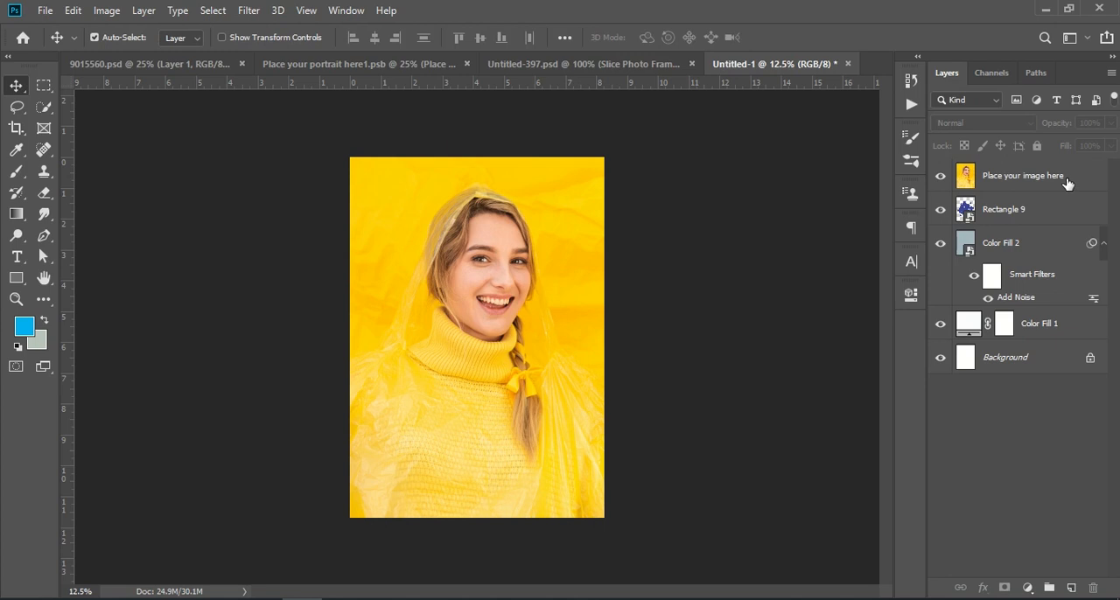
click(1060, 179)
right_click(1074, 179)
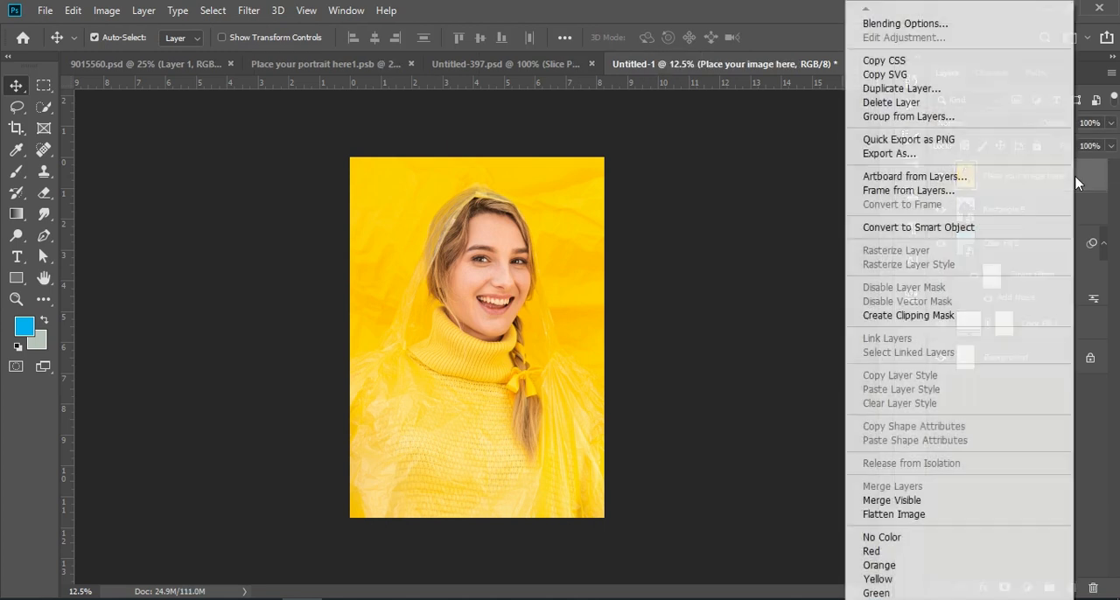
click(977, 323)
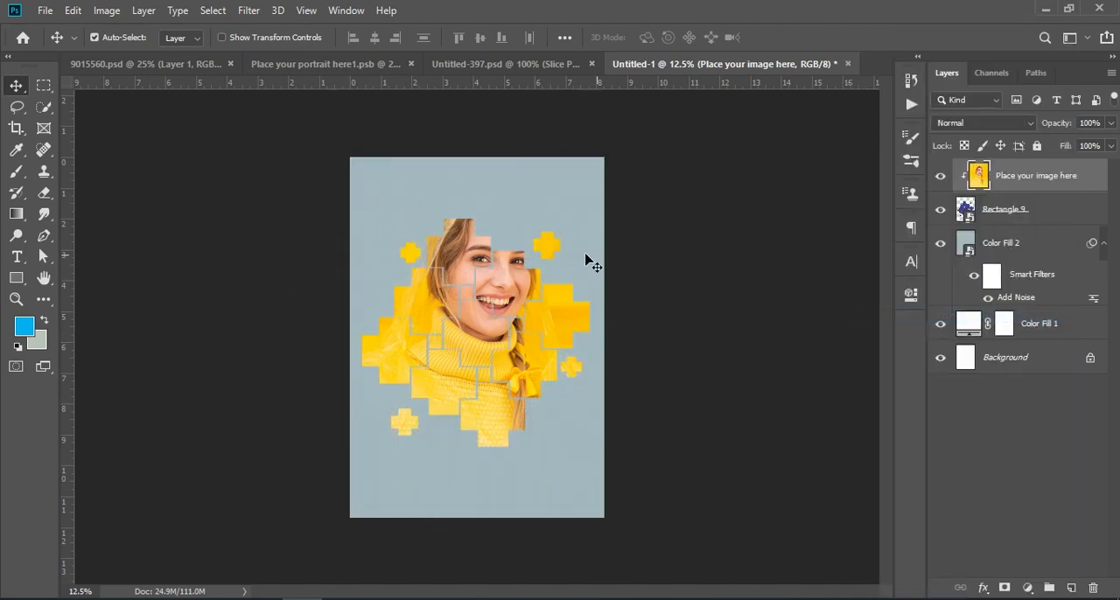
Add a white 6 px Stroke effect positioned inside to the Rectangle 9 cross layer.
click(1019, 211)
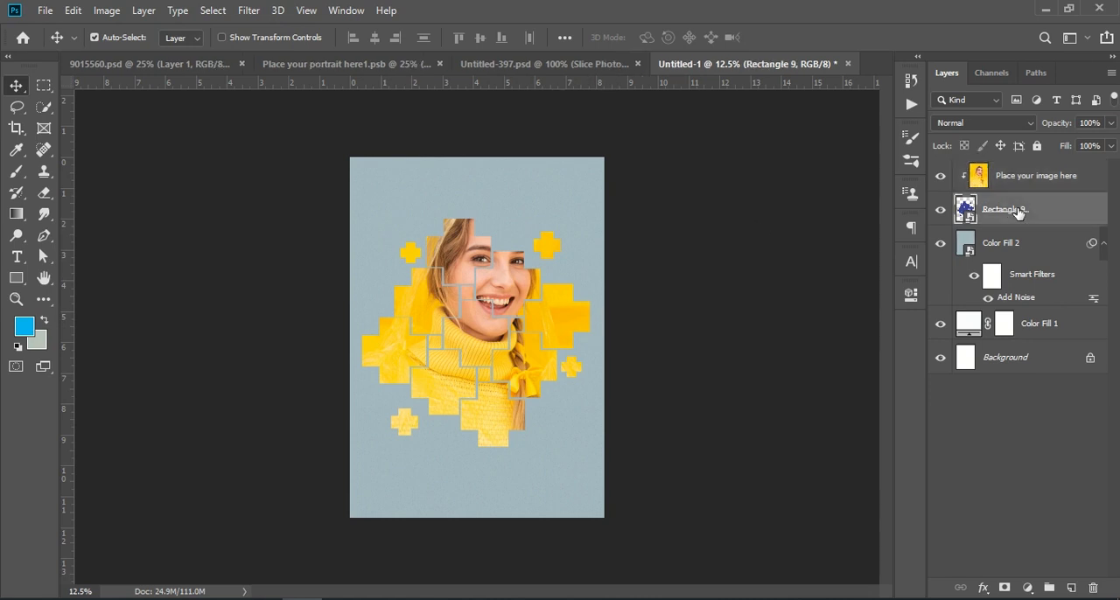
click(942, 210)
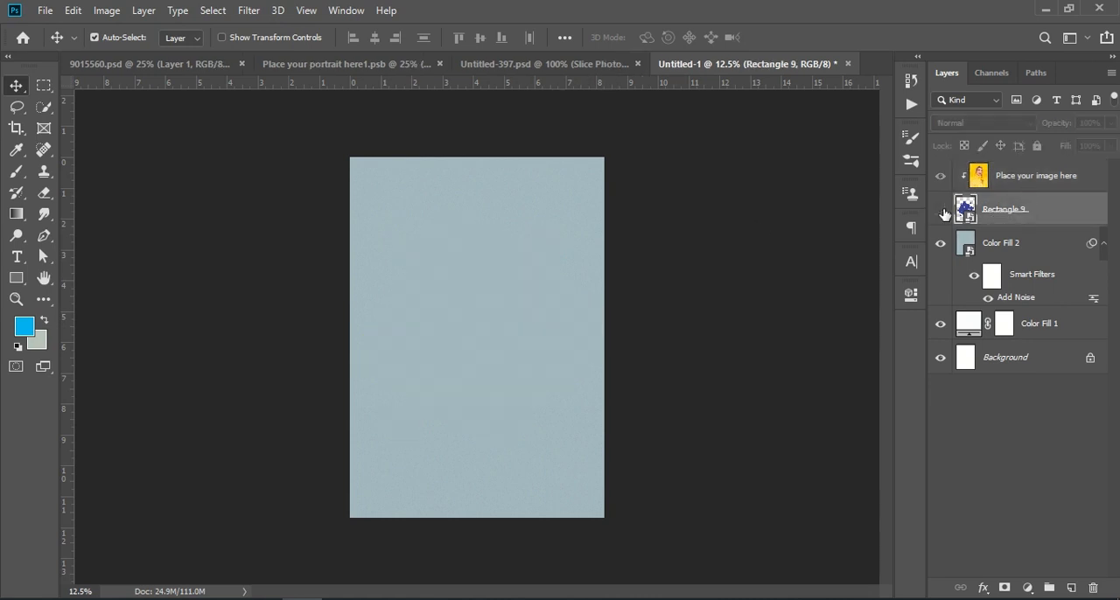
click(941, 211)
click(983, 588)
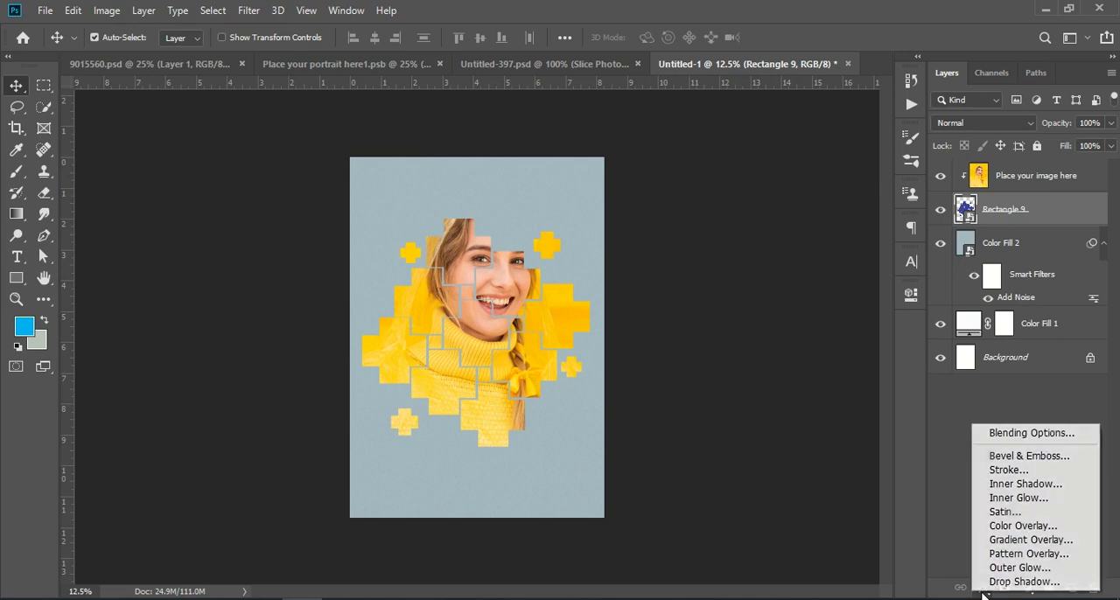
click(1047, 473)
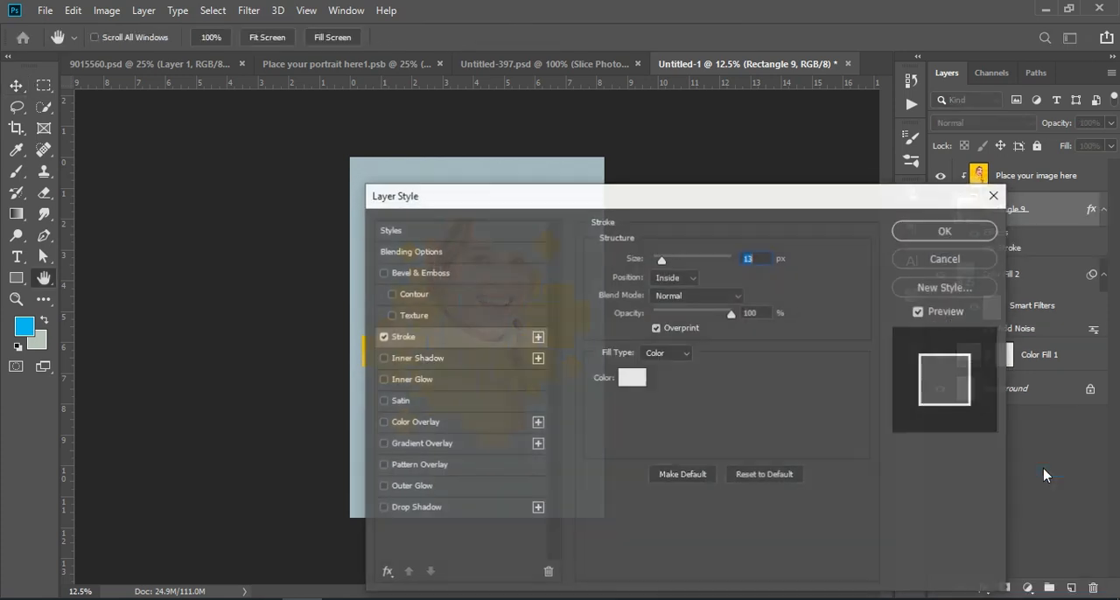
drag(732, 210, 937, 179)
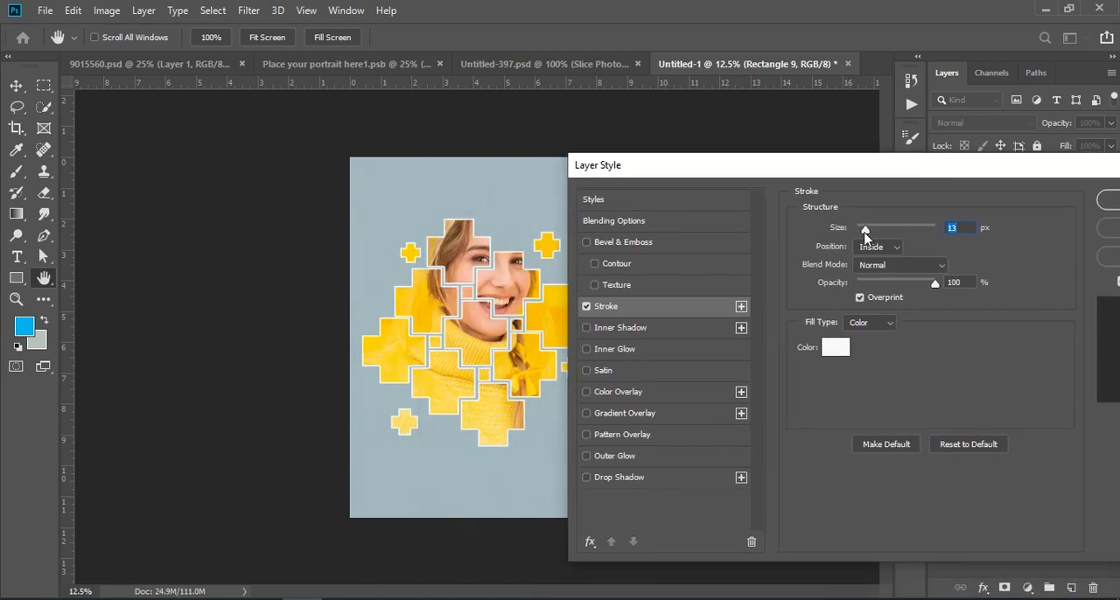
drag(866, 230, 861, 231)
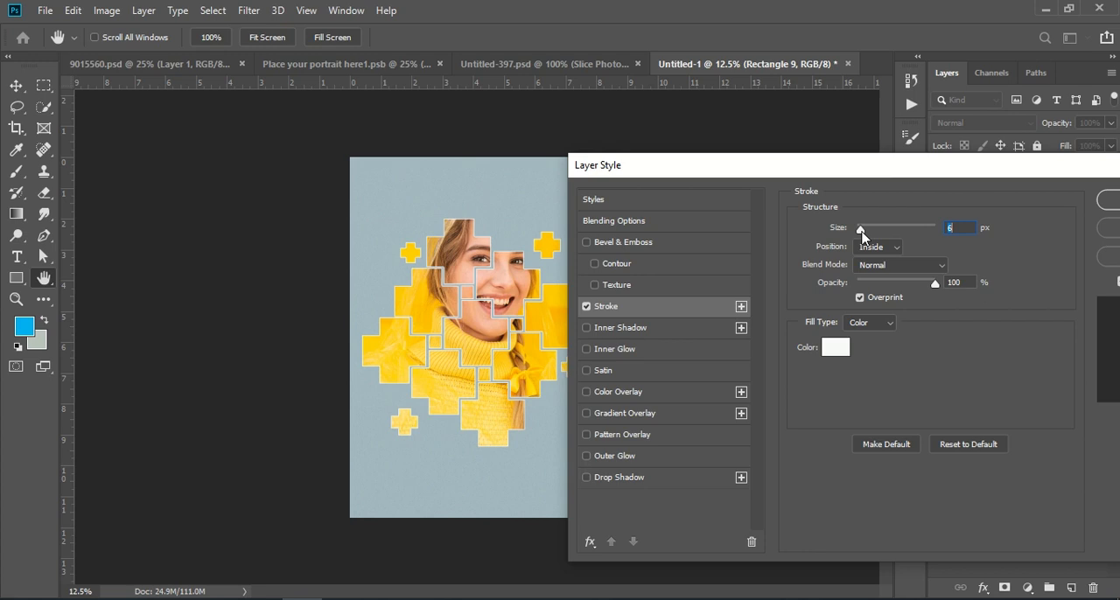
Add a black Multiply Drop Shadow at 20% opacity with a slightly reduced distance to the crosses and apply the layer style.
click(615, 477)
drag(927, 253, 873, 253)
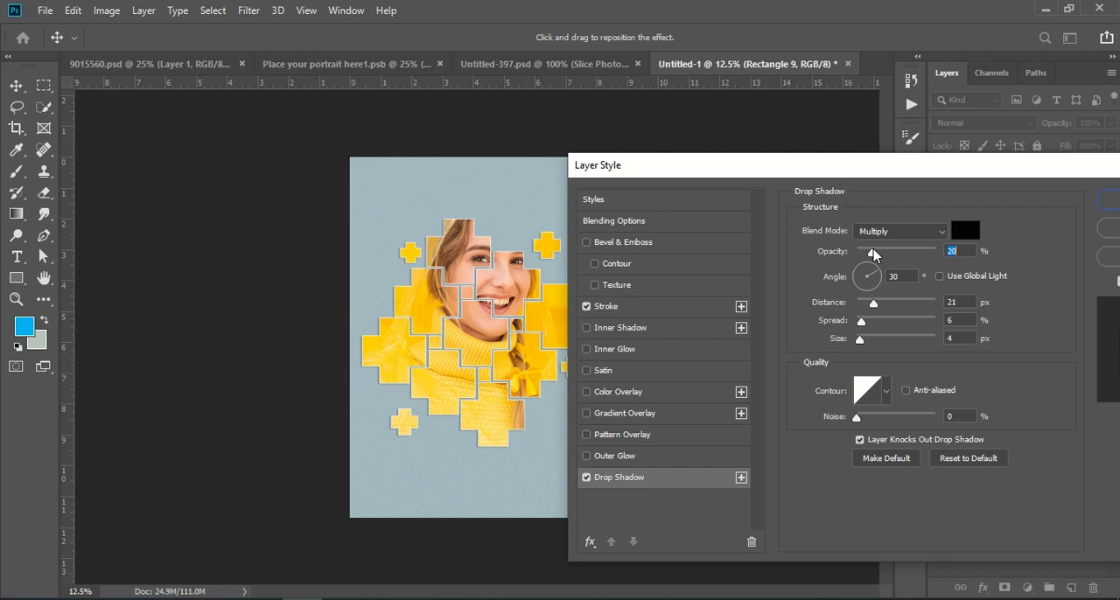
drag(873, 304, 867, 308)
drag(940, 174, 831, 172)
click(1015, 205)
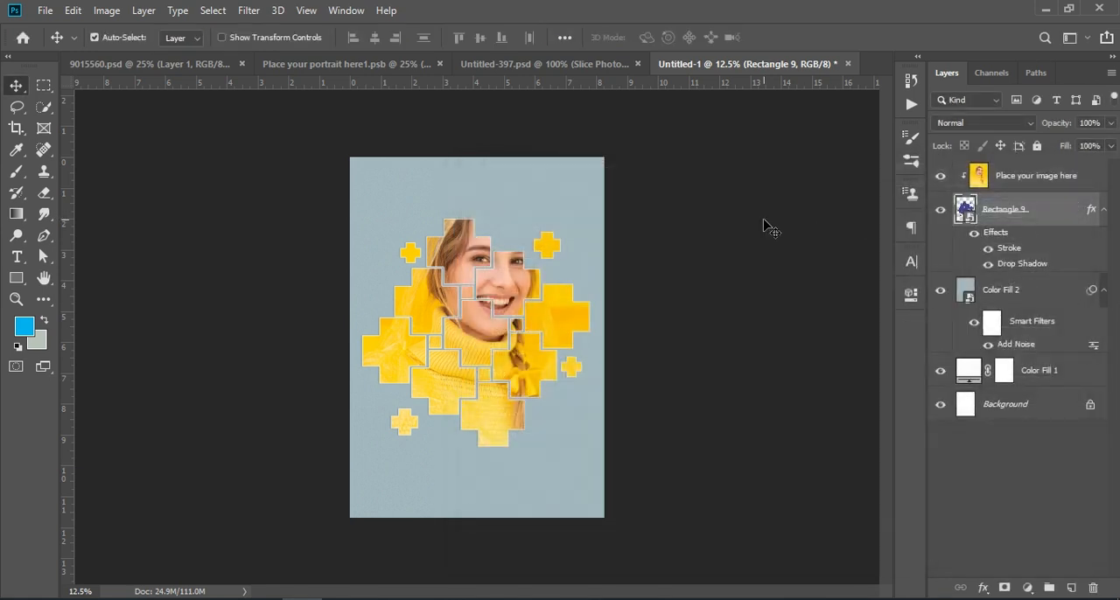
Apply Add Noise to the portrait layer at 10.59% with Uniform distribution.
key(ctrl+KP_Add)
key(ctrl+KP_Add)
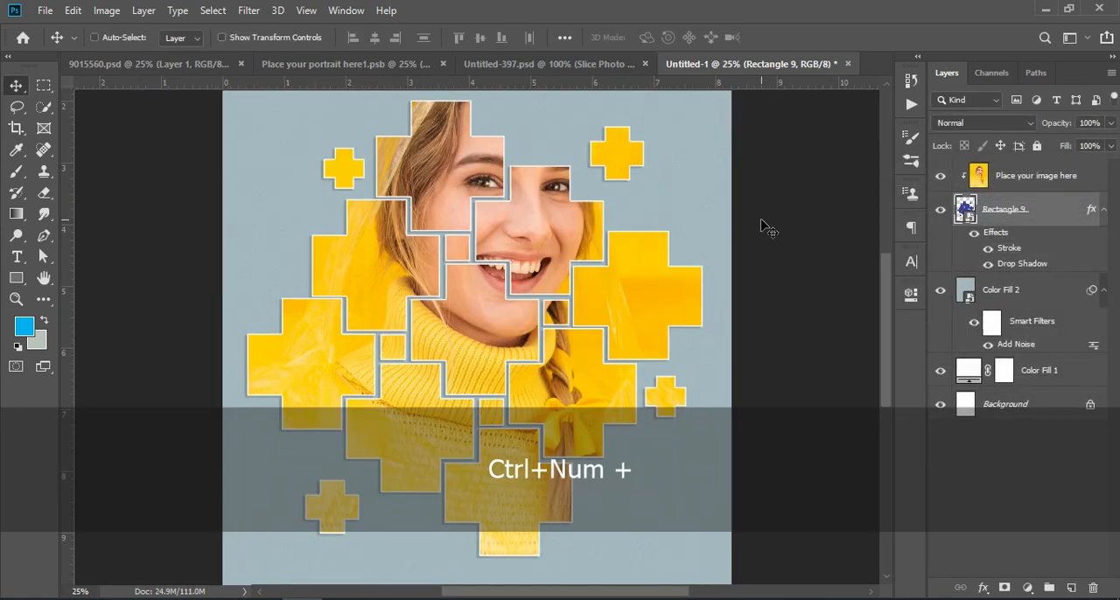
key(ctrl+KP_Subtract)
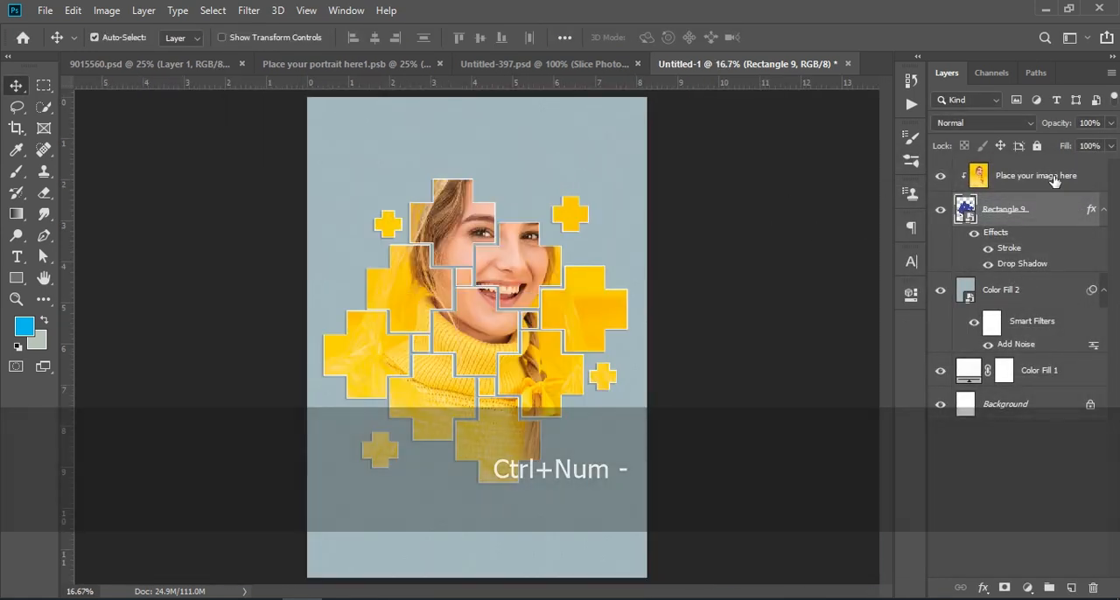
click(1052, 177)
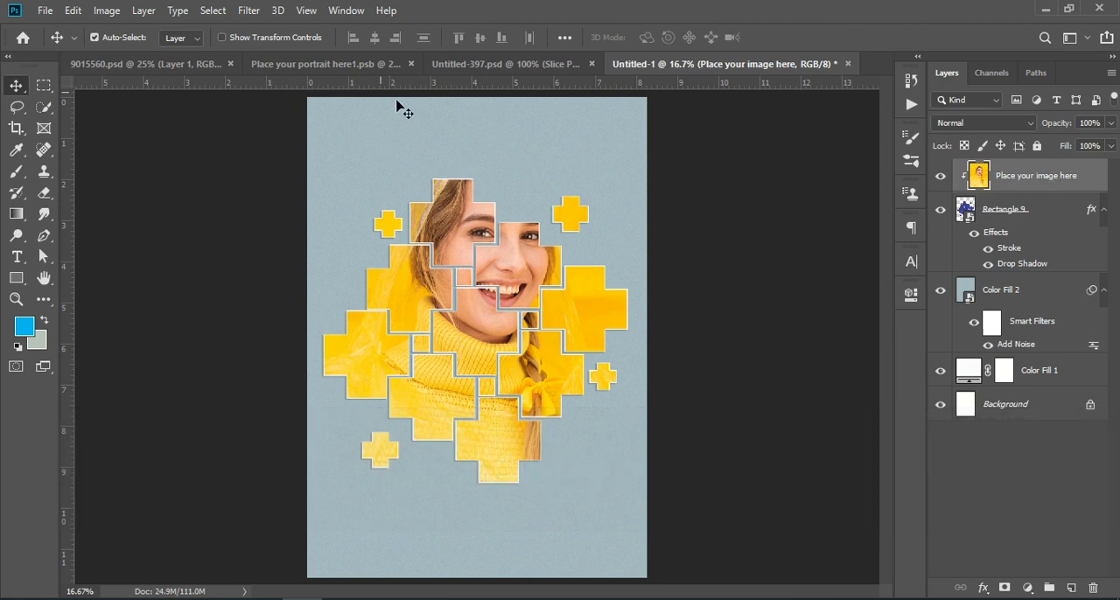
click(246, 13)
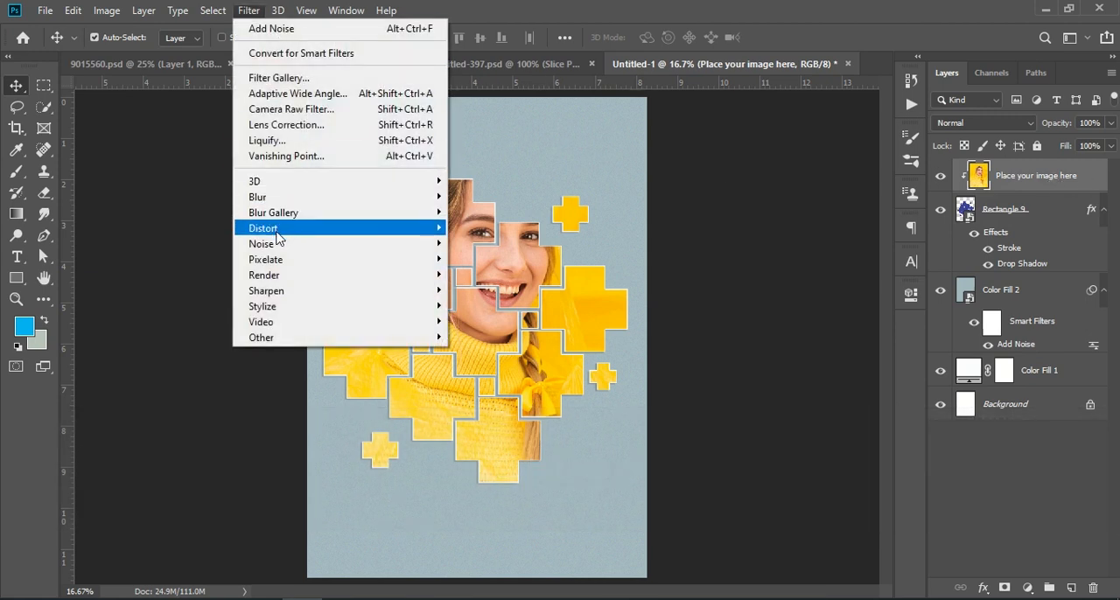
mouse_move(430, 247)
click(488, 245)
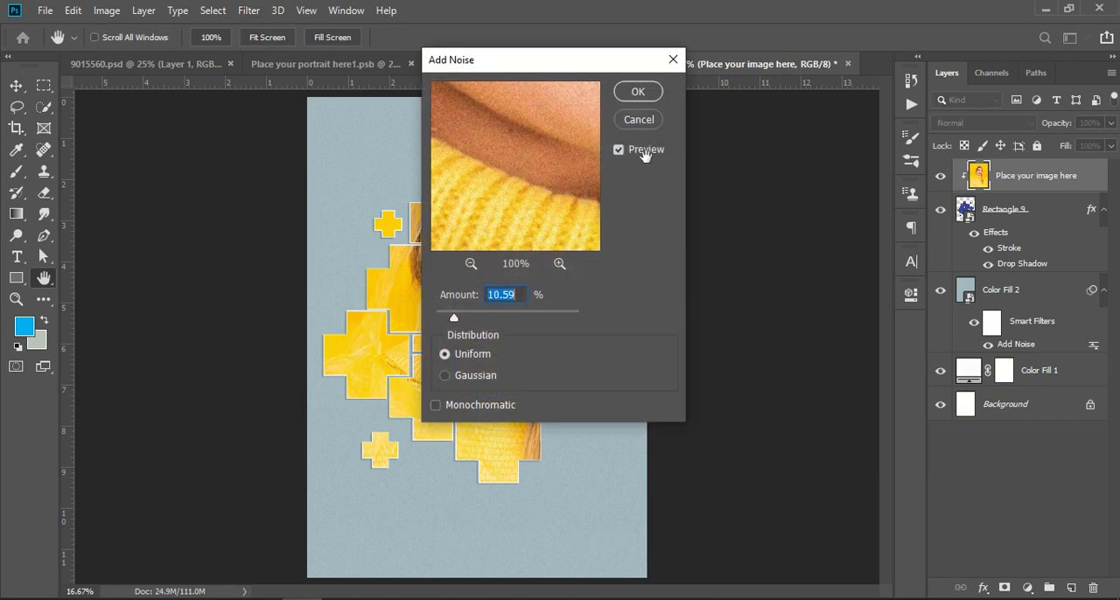
click(651, 100)
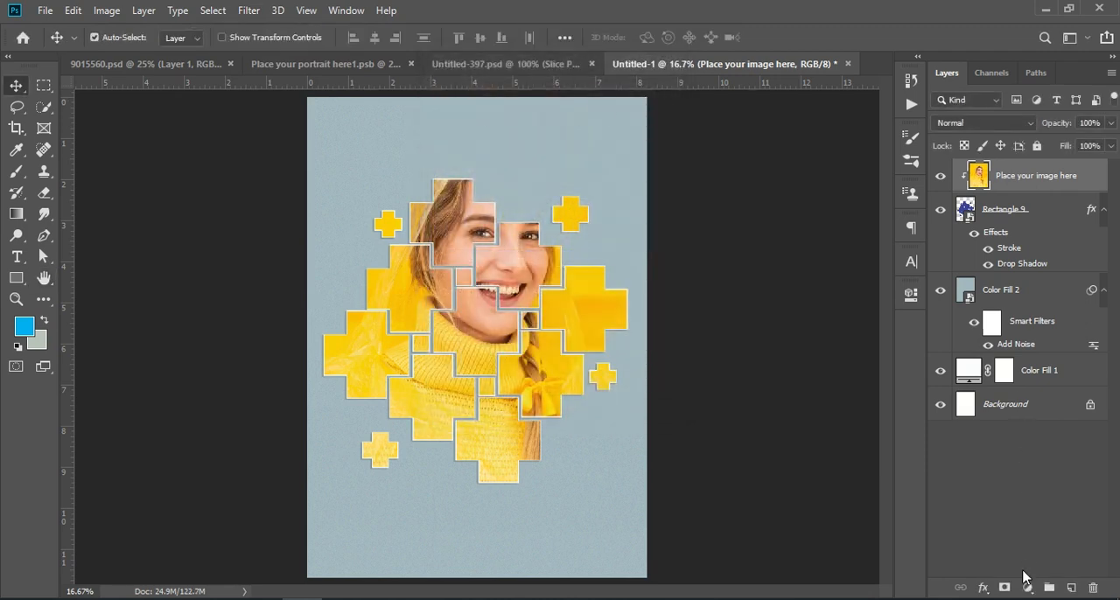
Add a Color Lookup adjustment layer above the portrait using the Fuji ETERNA 250D Fuji 3510 (by Adobe).cube 3D LUT.
click(1027, 587)
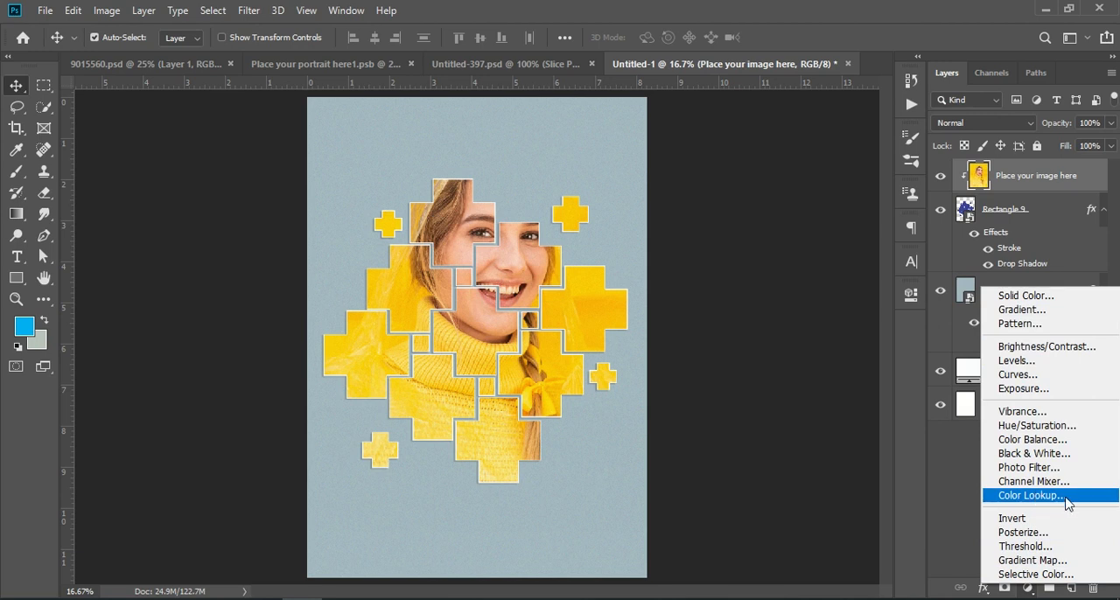
click(1032, 495)
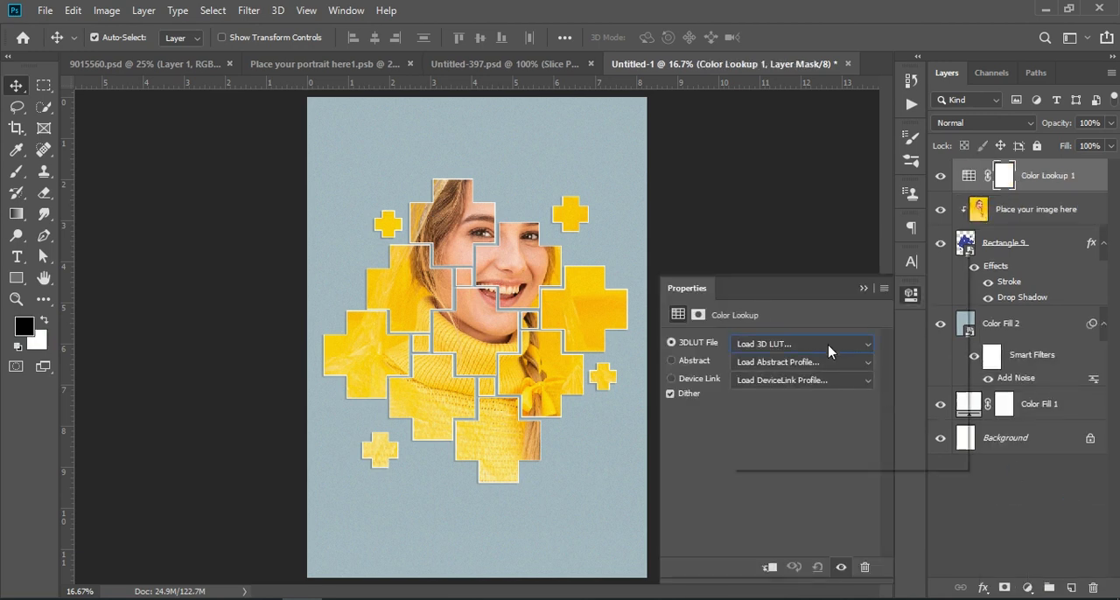
click(831, 345)
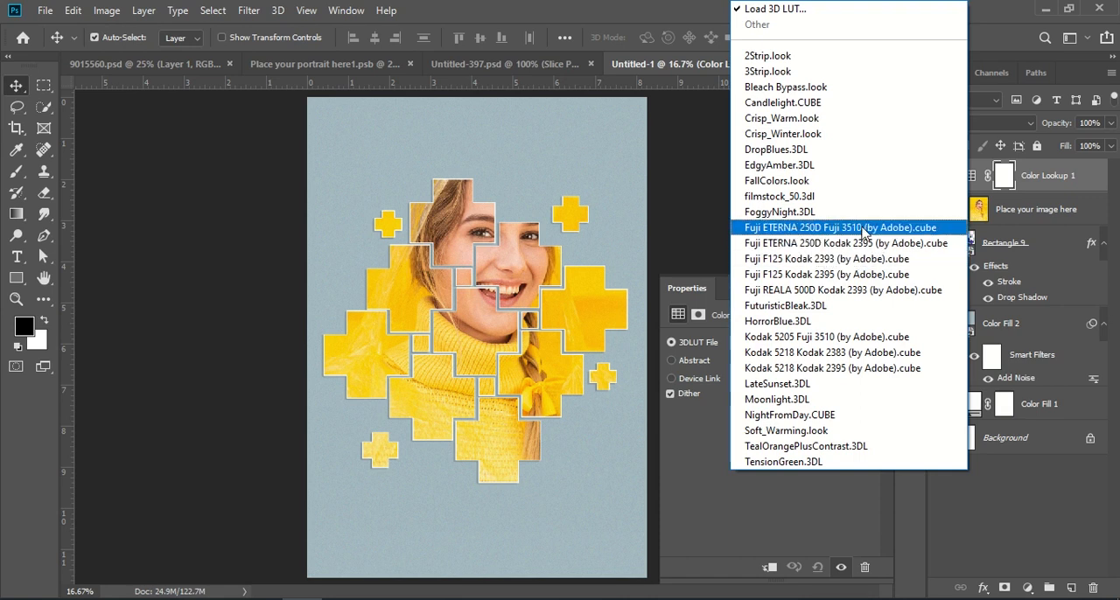
click(942, 229)
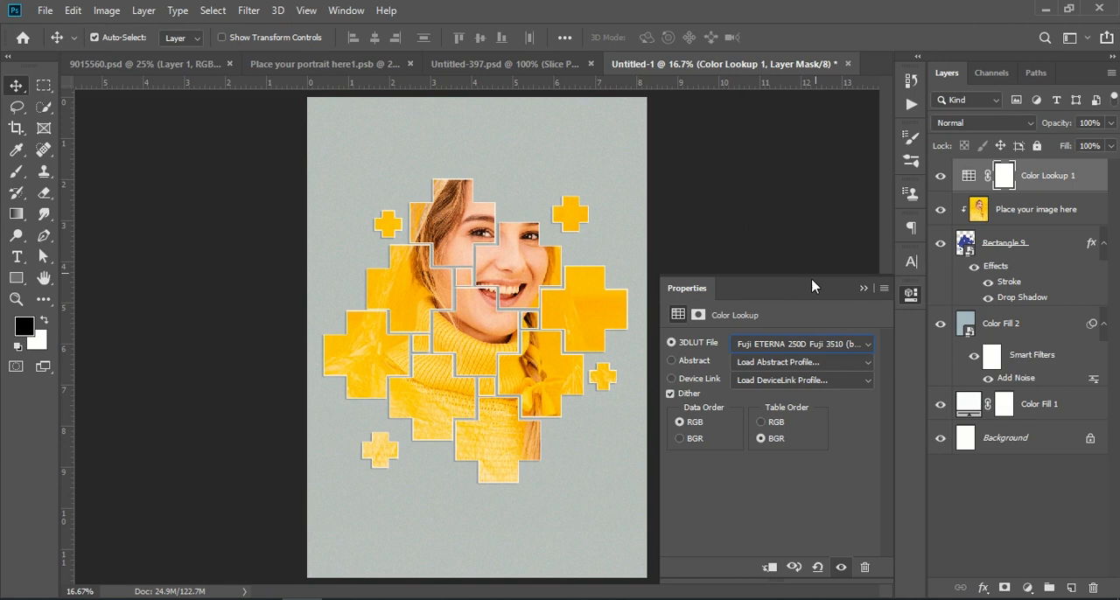
click(864, 288)
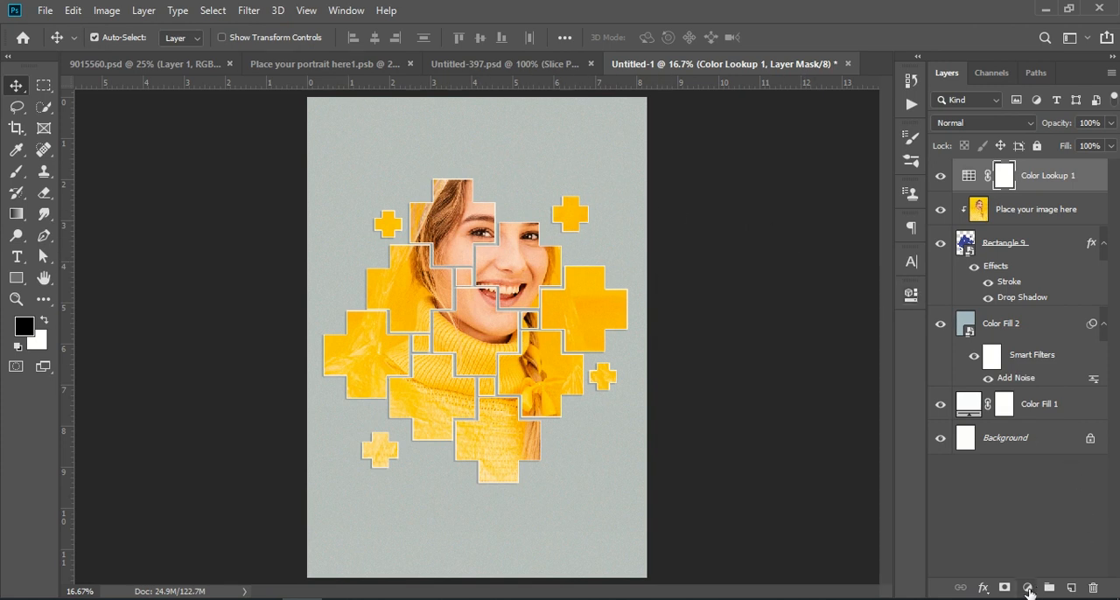
Add a Brightness/Contrast adjustment layer above the Color Lookup layer and raise the brightness slightly.
click(1027, 588)
click(1043, 352)
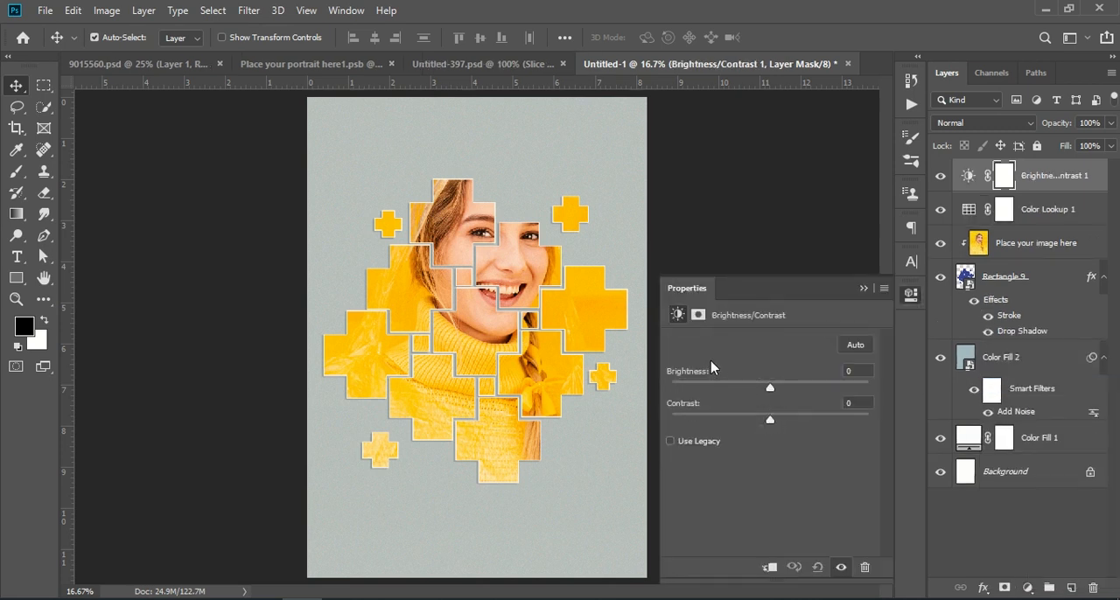
drag(770, 388, 783, 430)
click(864, 288)
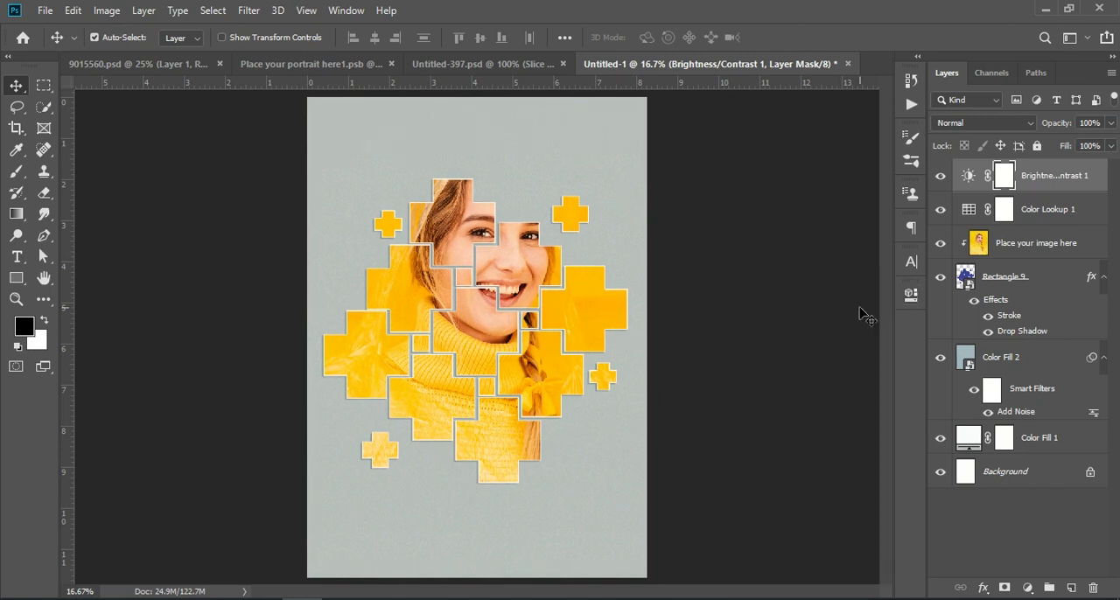
Add a Levels adjustment layer at the top of the layer stack and set its midtone input level to 0.75.
click(1028, 588)
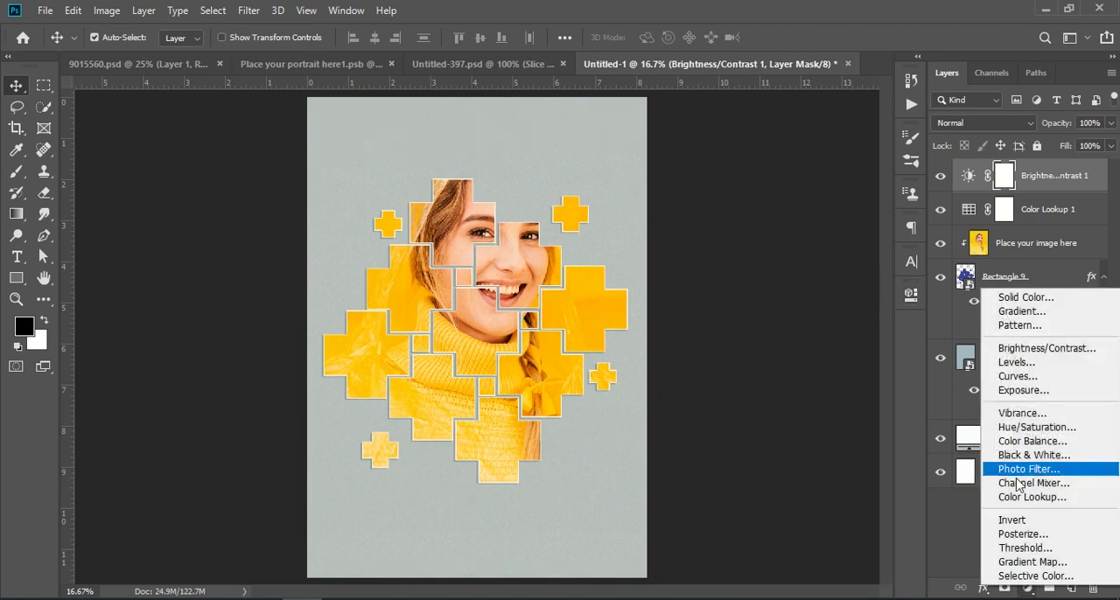
click(1031, 363)
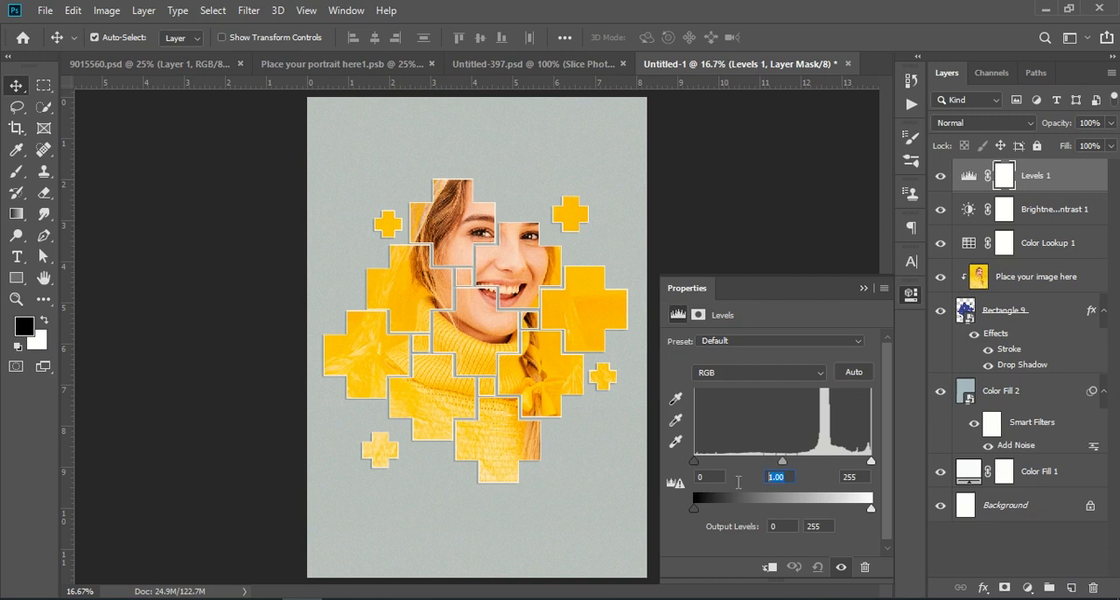
text(0.75)
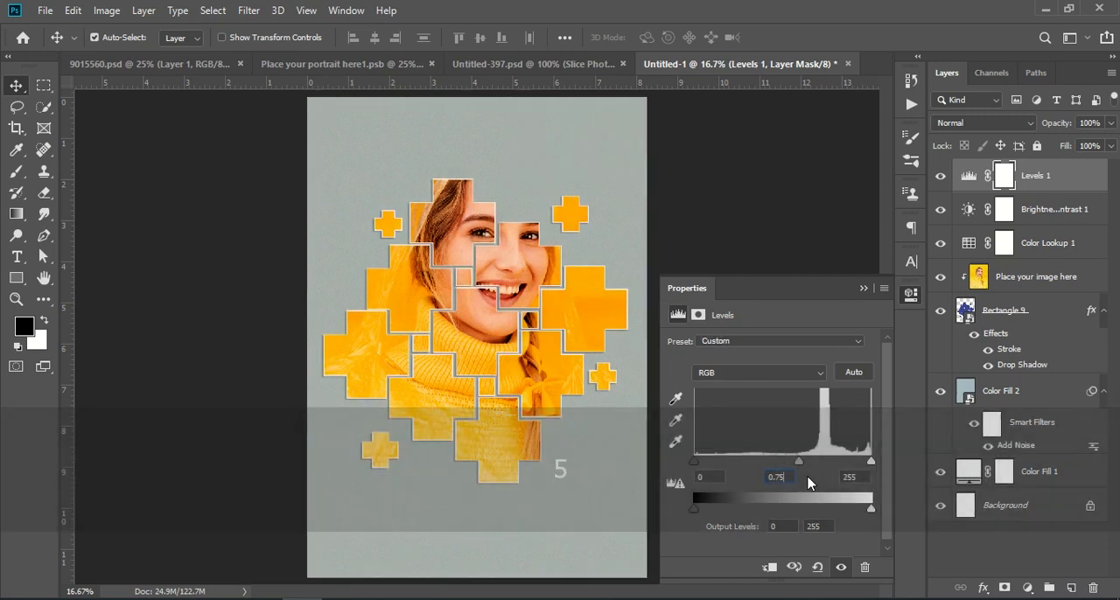
Set the midtone input level of the Levels adjustment layer to 1.00.
drag(787, 479, 726, 483)
text(1.00)
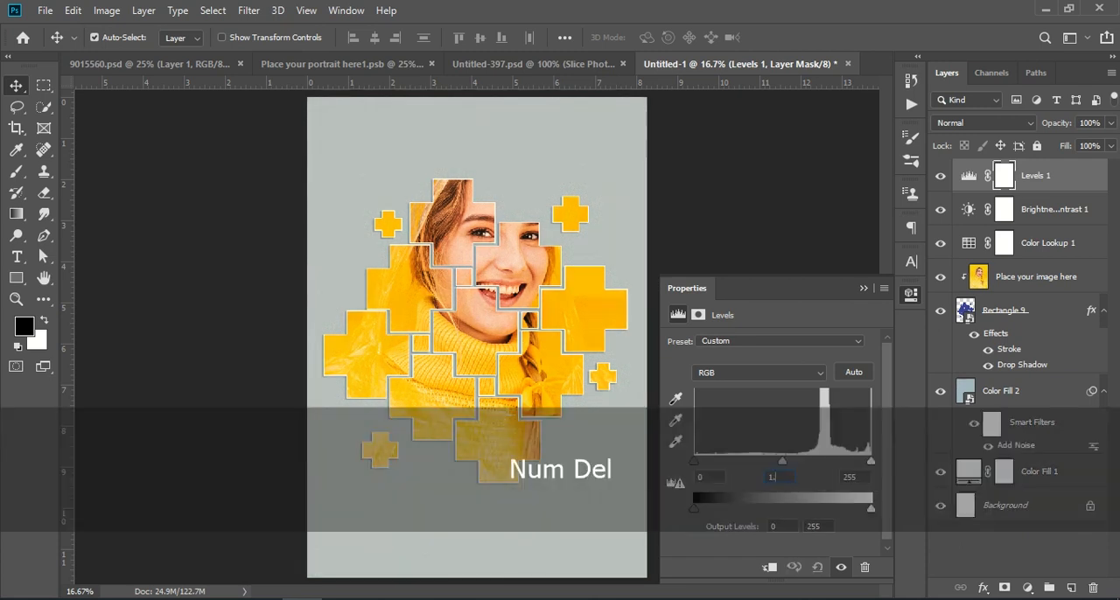
click(863, 289)
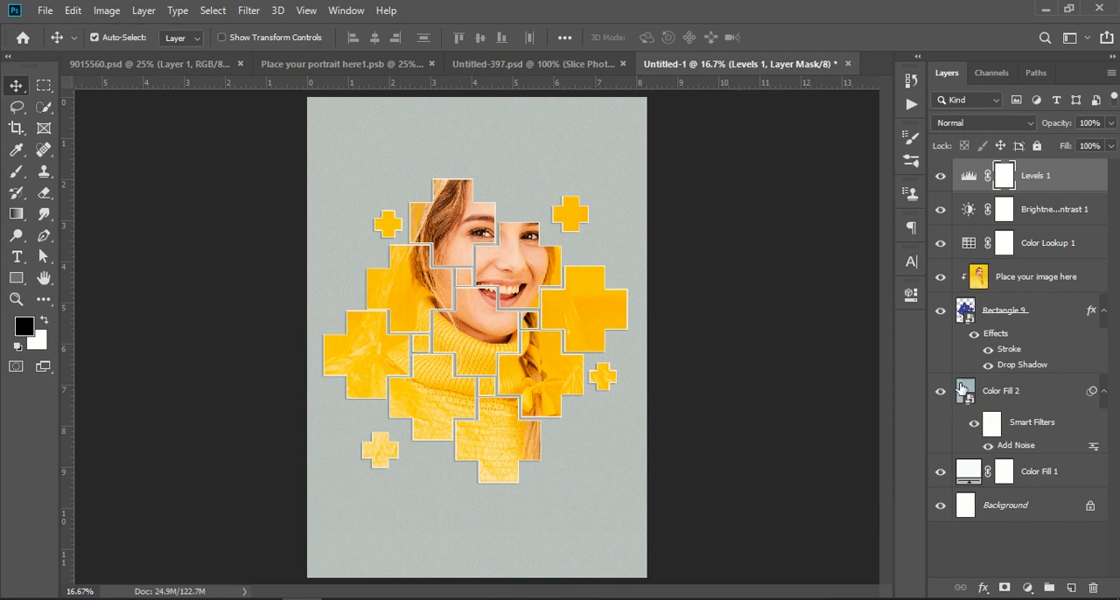
Recolor the solid fill inside the Color Fill 2 smart object to grey-blue #788f98 and save it back to the document.
double_click(962, 388)
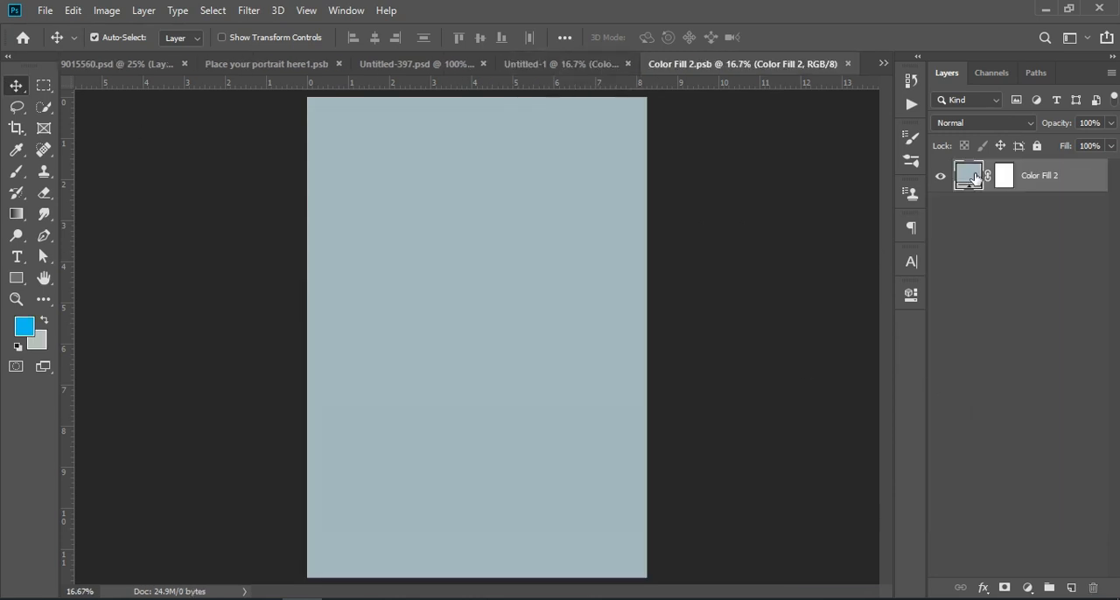
double_click(976, 179)
click(624, 283)
click(629, 295)
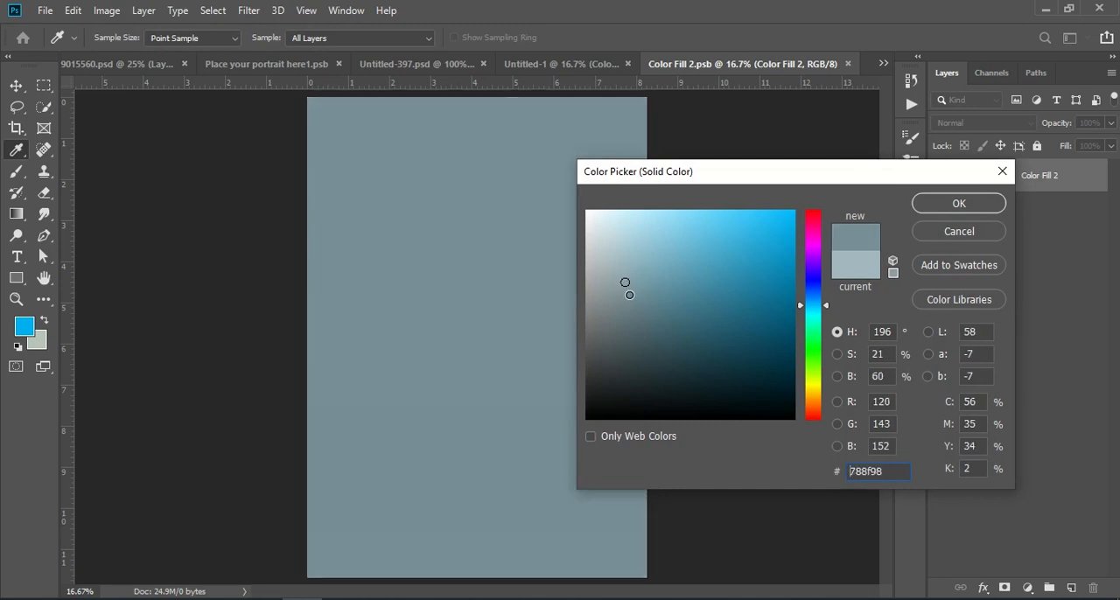
click(959, 203)
click(845, 64)
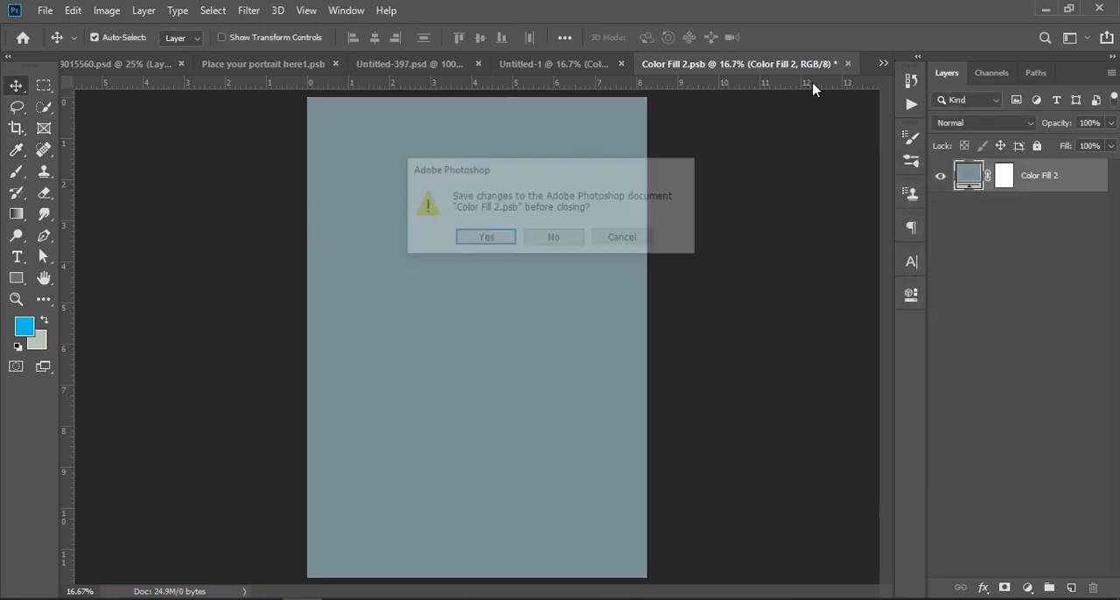
click(490, 238)
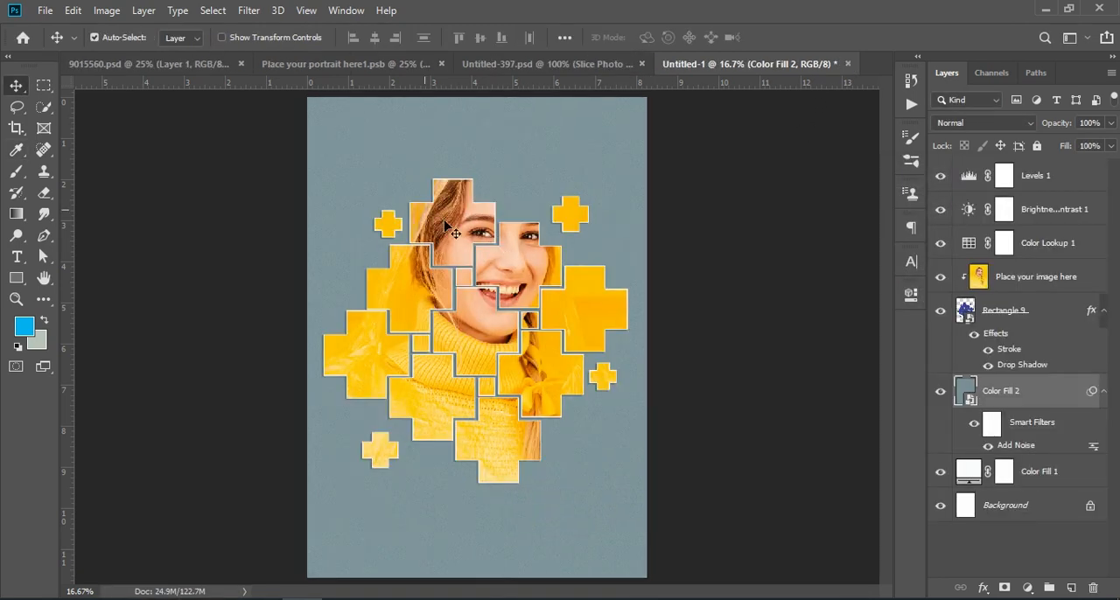
Change the solid fill inside the Color Fill 2 smart object to deep saturated blue #02739d and save the smart object.
double_click(969, 391)
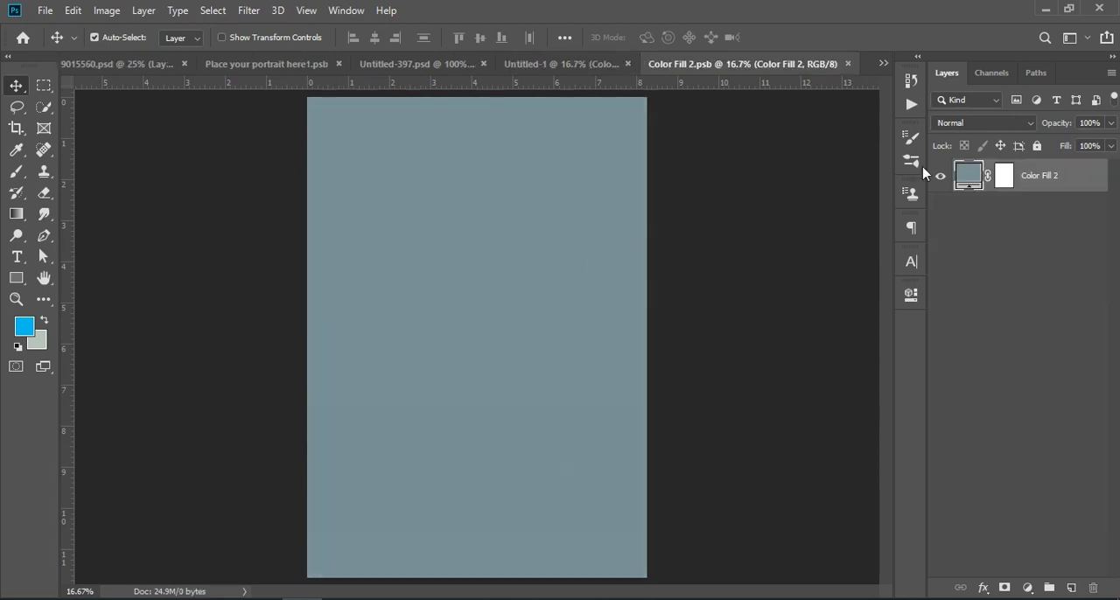
double_click(967, 172)
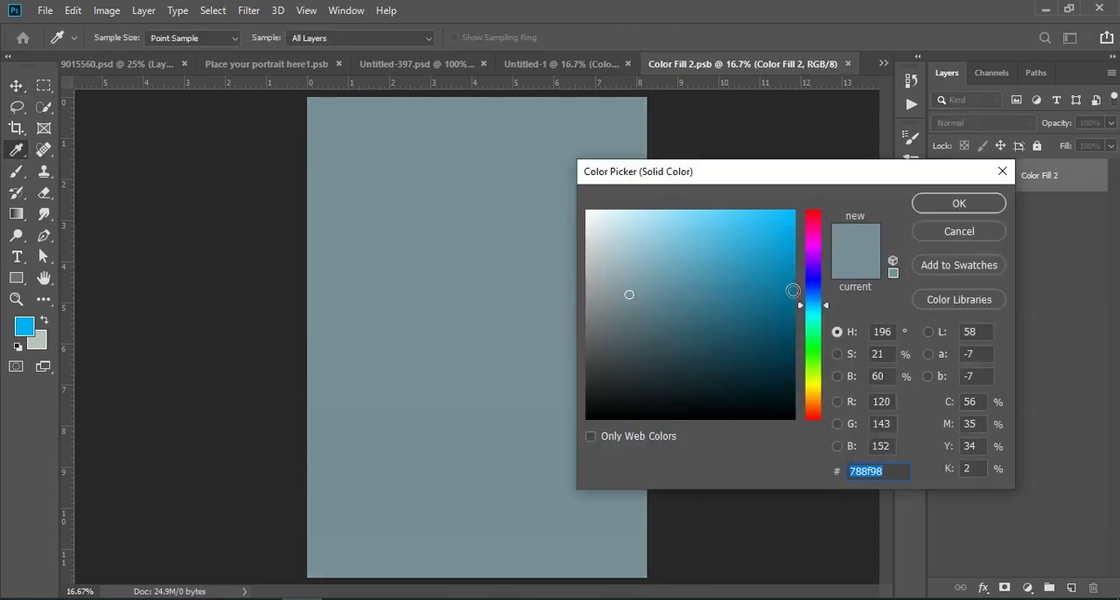
click(793, 291)
click(989, 210)
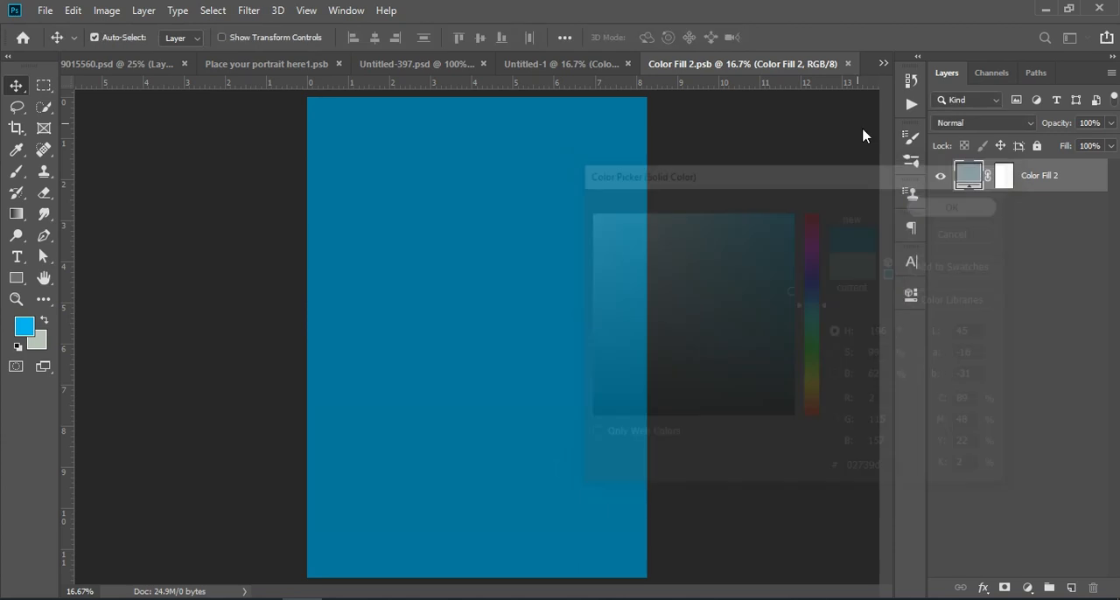
click(847, 64)
click(497, 242)
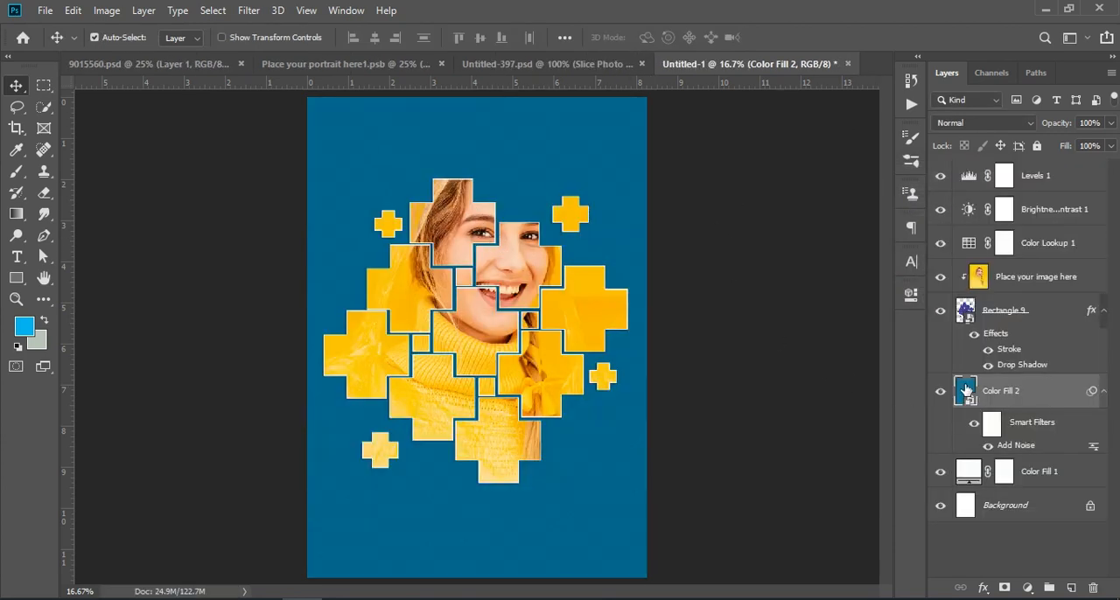
Give the Color Fill 2 smart object's solid fill a brighter, vivid sky blue and save the smart object.
double_click(966, 391)
double_click(968, 177)
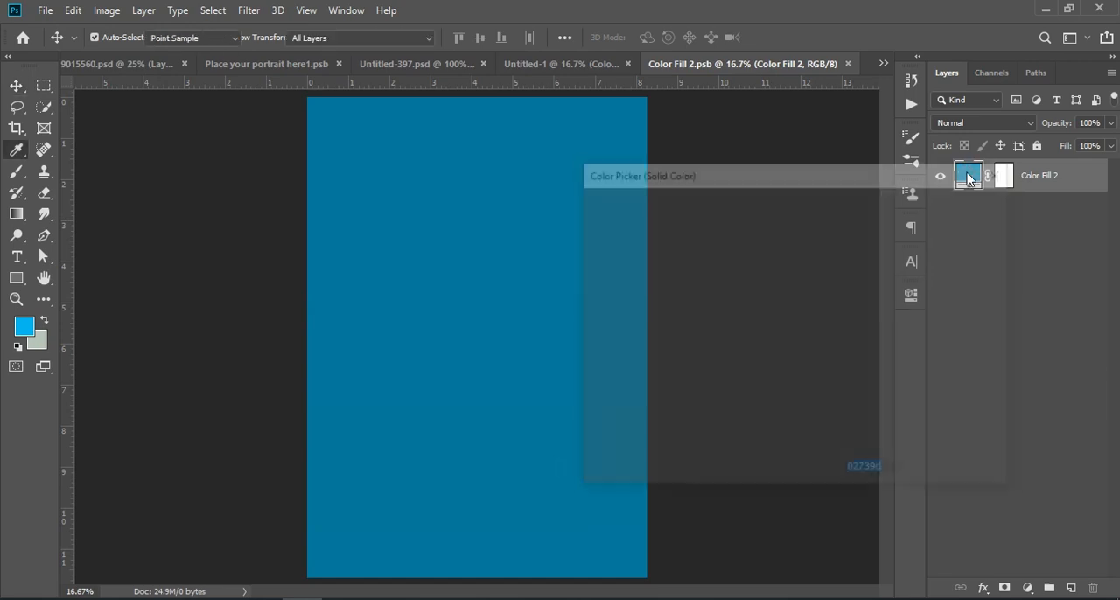
click(780, 268)
drag(780, 265, 786, 252)
click(954, 202)
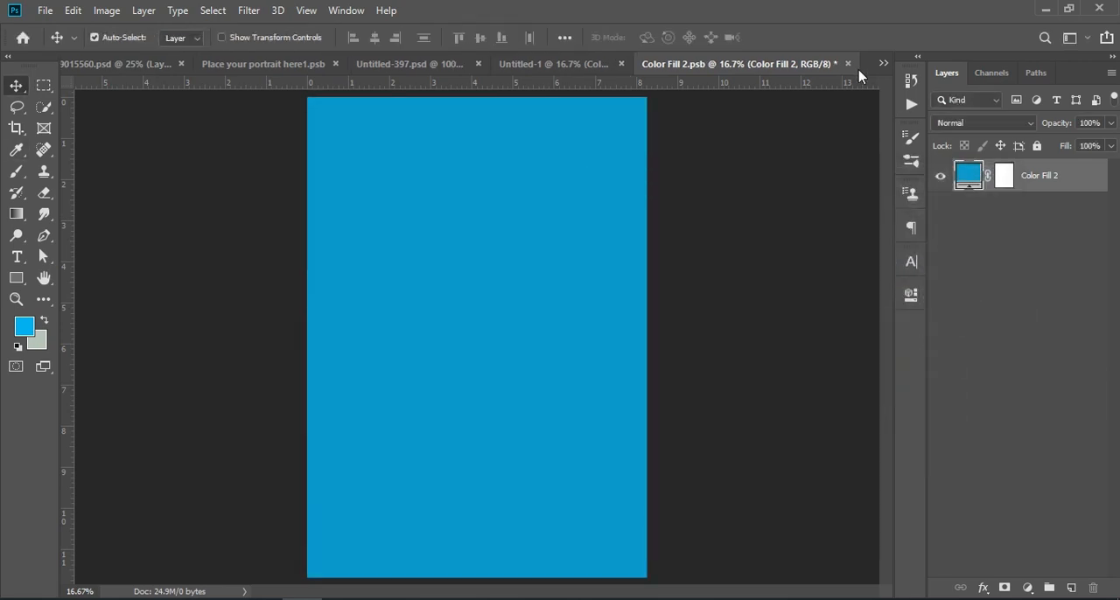
click(849, 64)
click(507, 239)
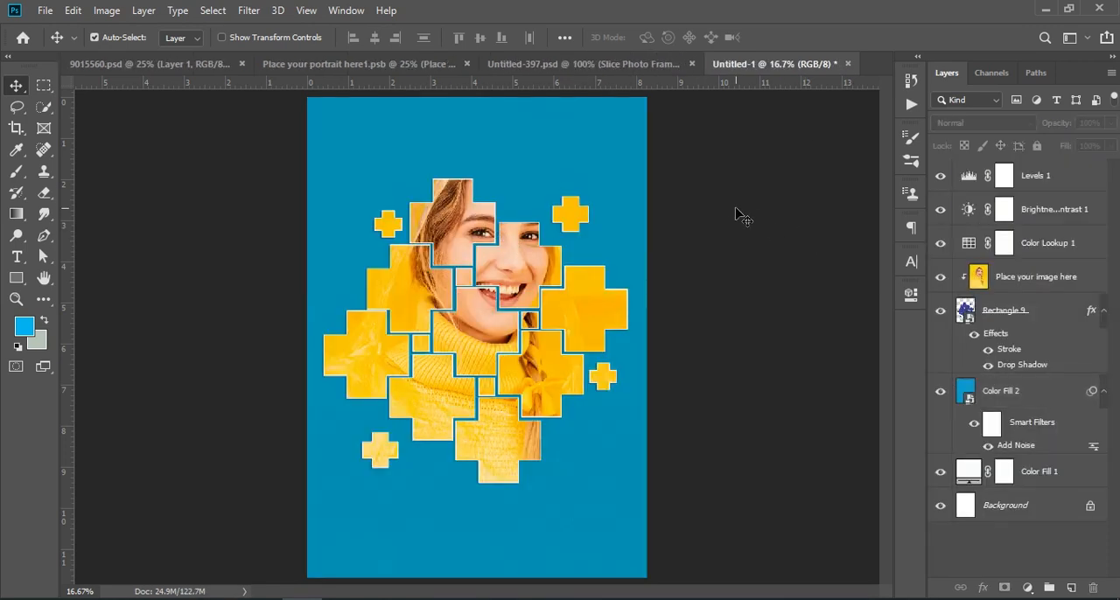
Examine the cross-shaped portrait pieces, their strokes and the noisy blue background at closer range, from the lower crosses to the upper ones.
key(ctrl+KP_Add)
key(ctrl+KP_Add)
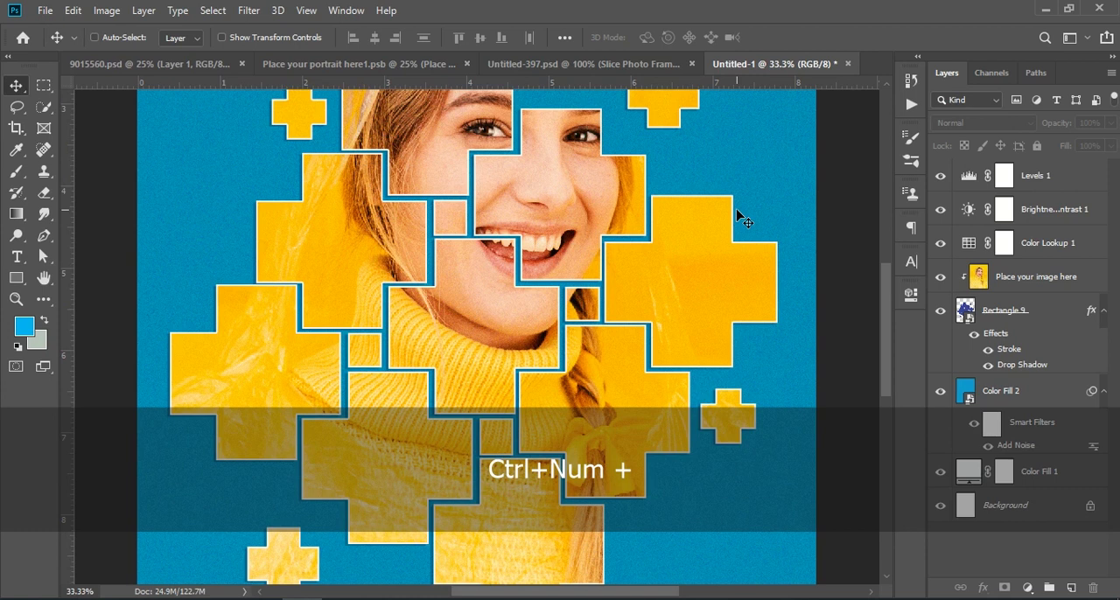
scroll(767, 221, down, 5)
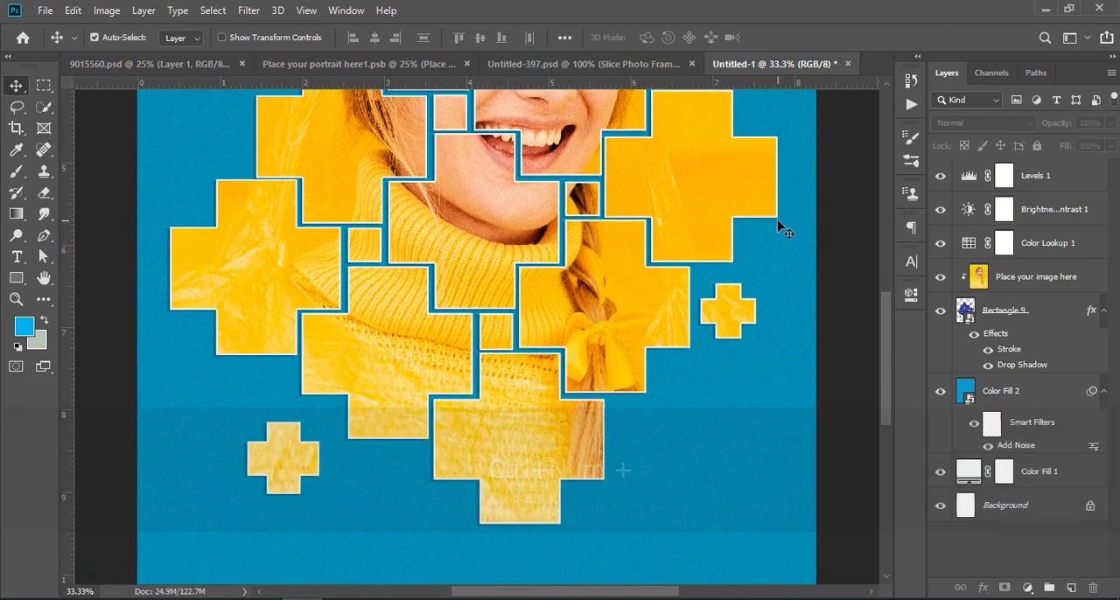
scroll(782, 229, up, 6)
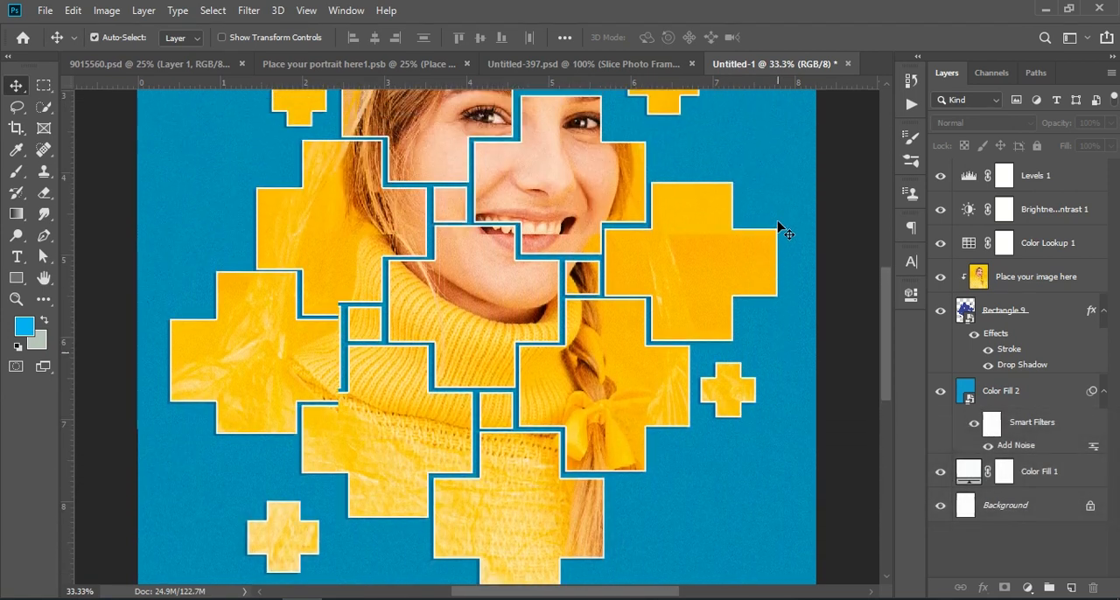
scroll(781, 229, up, 3)
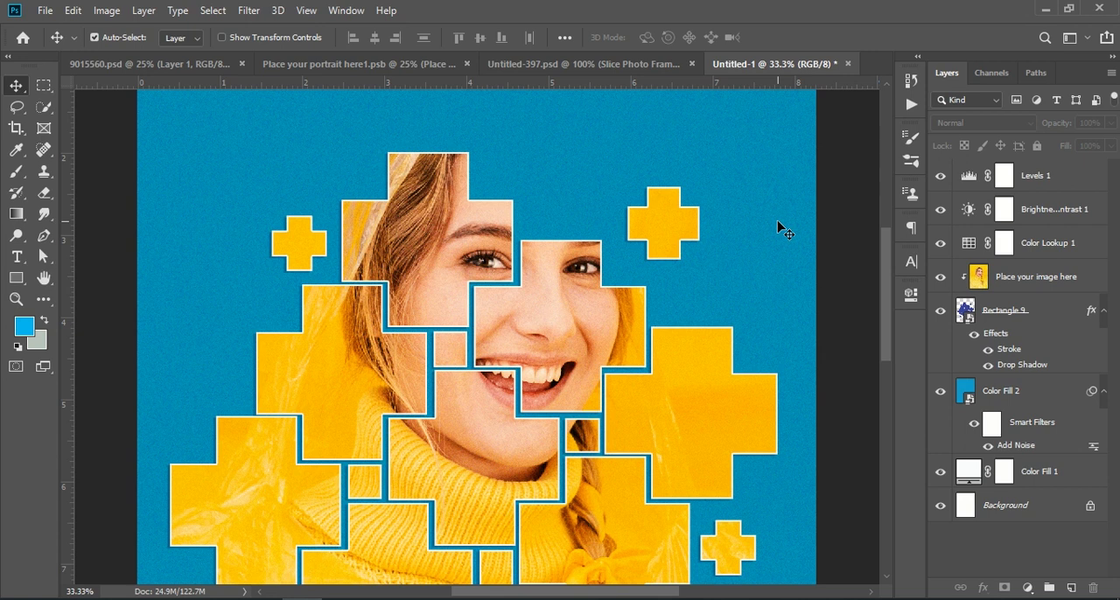
scroll(781, 229, down, 1)
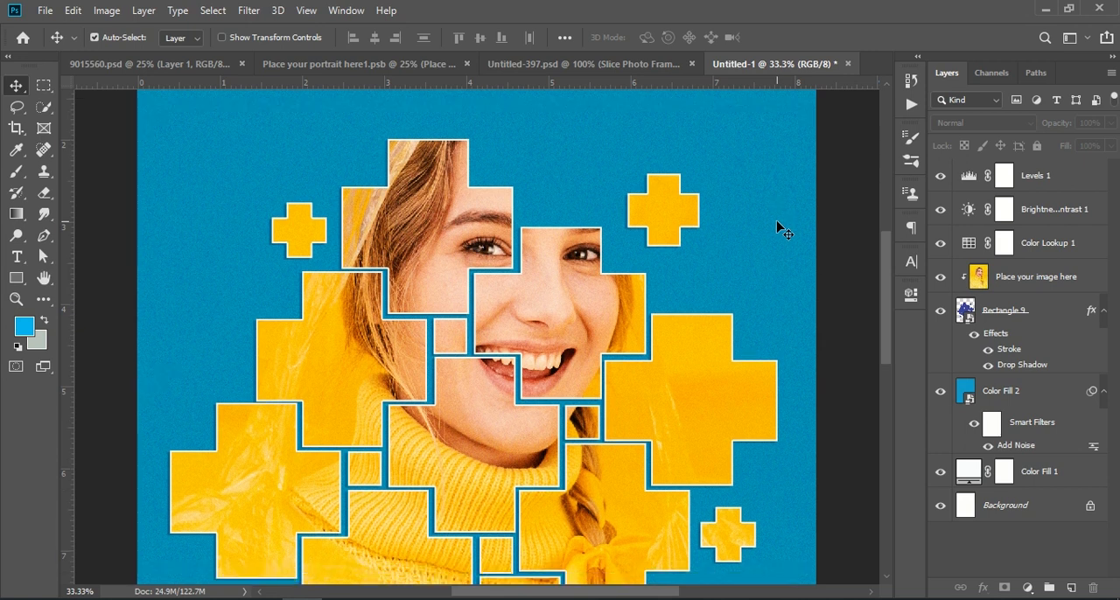
key(ctrl+KP_Subtract)
key(ctrl+KP_Subtract)
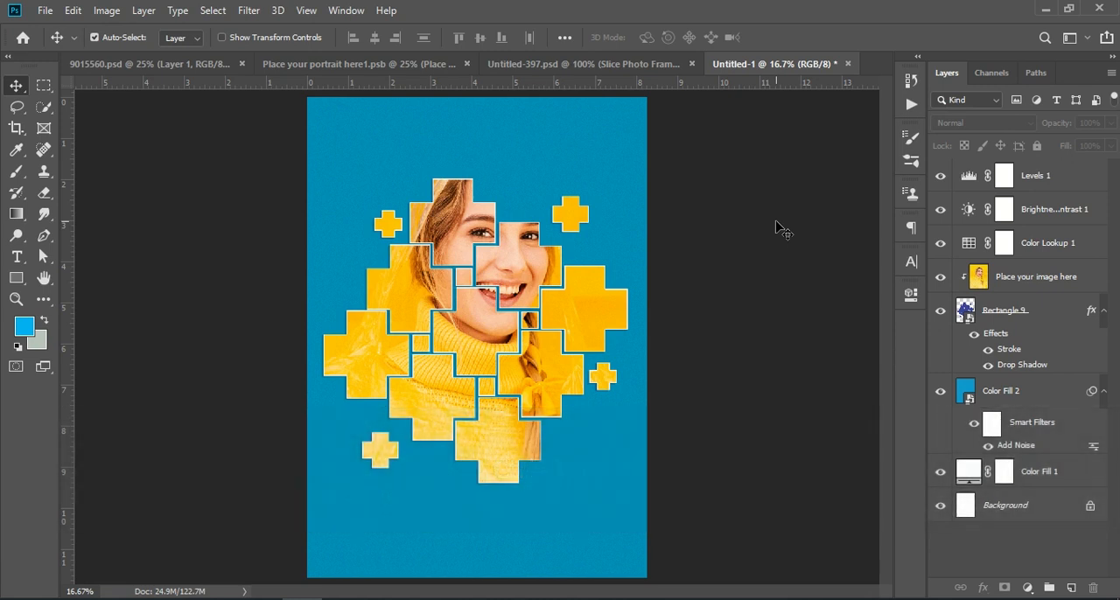
Review the source portrait, the layered effect in 9015560.psd with Layer 1 toggled, and the side-by-side comparison in Untitled-397.psd.
click(321, 68)
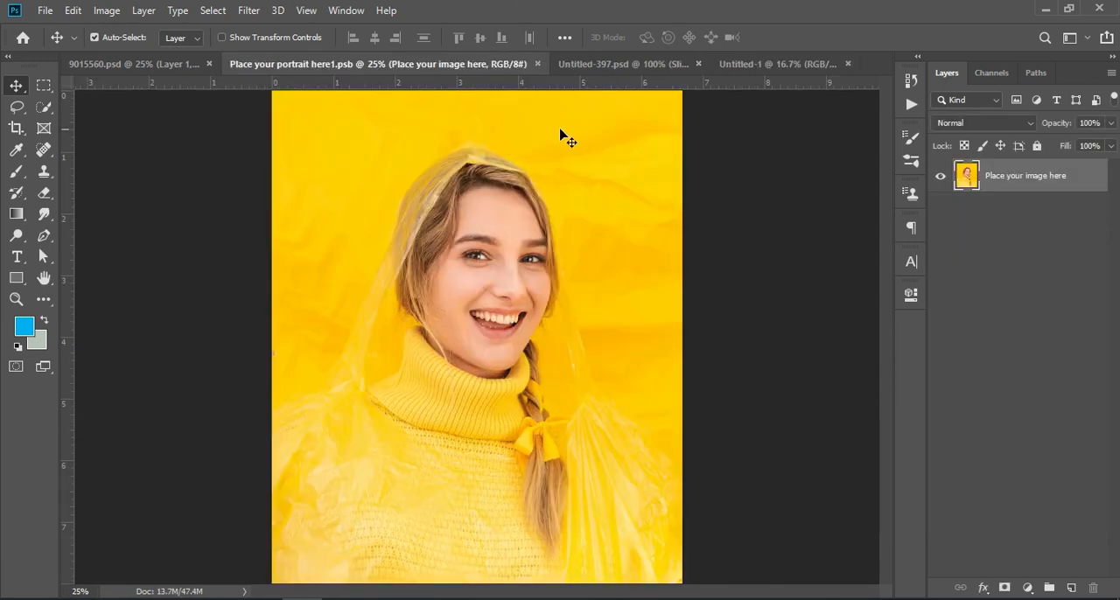
click(155, 65)
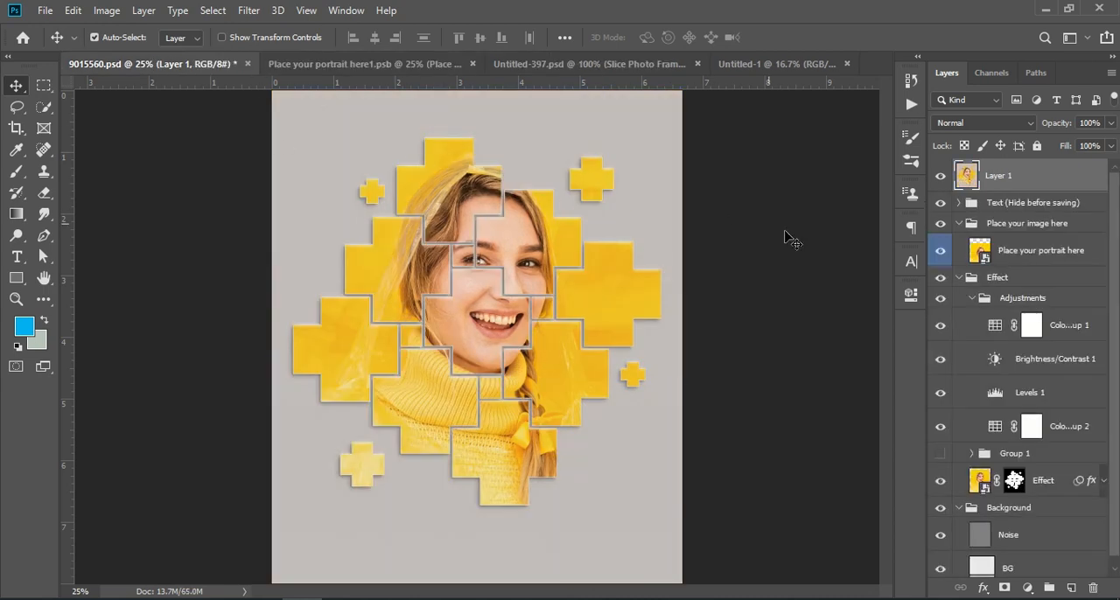
click(942, 179)
click(941, 178)
click(942, 178)
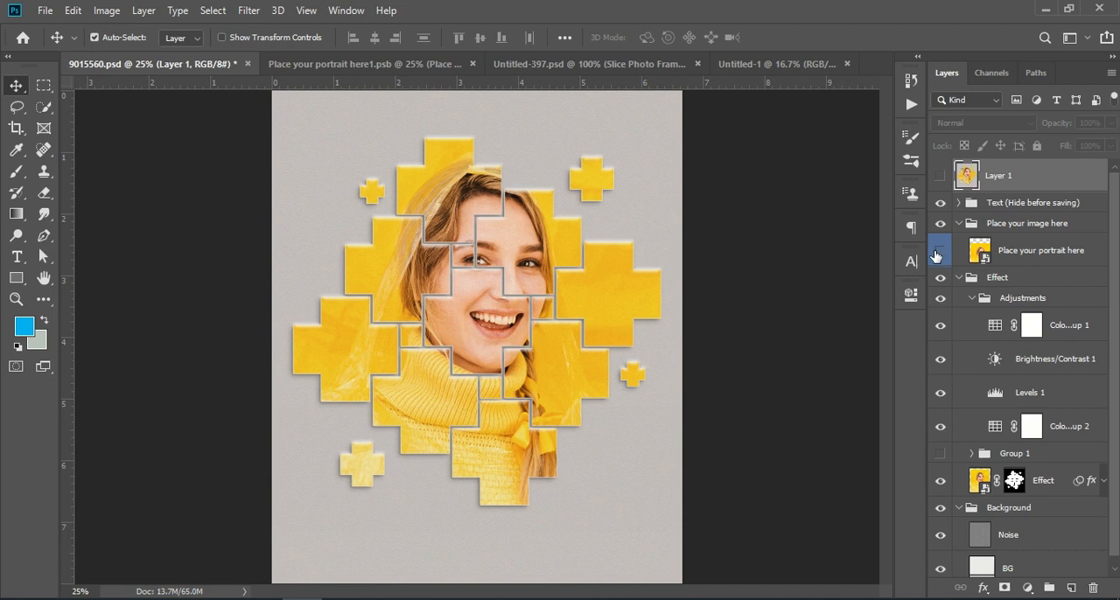
click(367, 64)
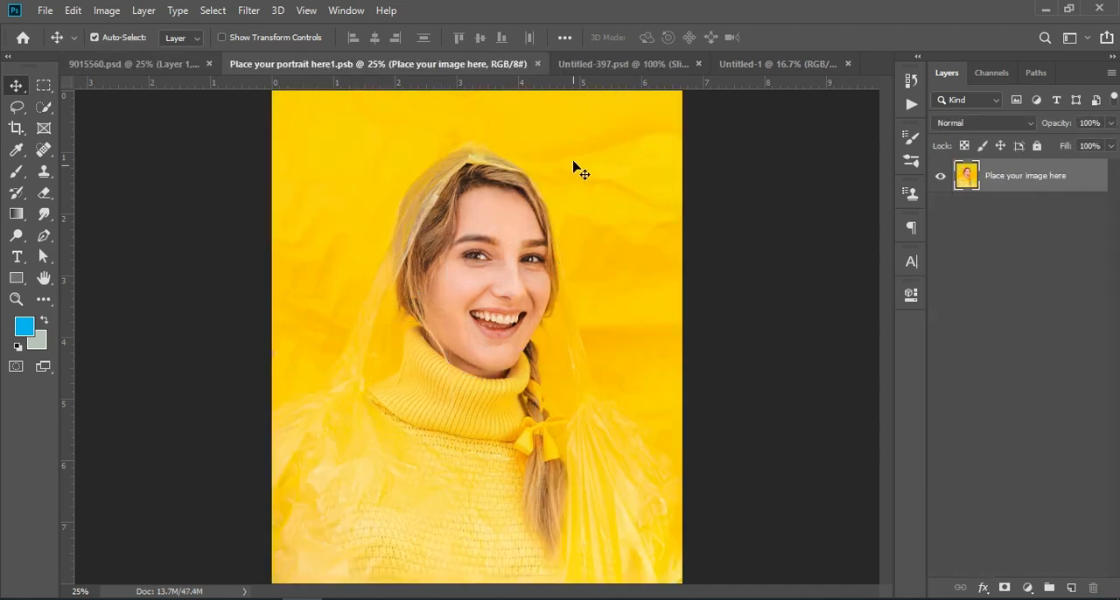
click(597, 63)
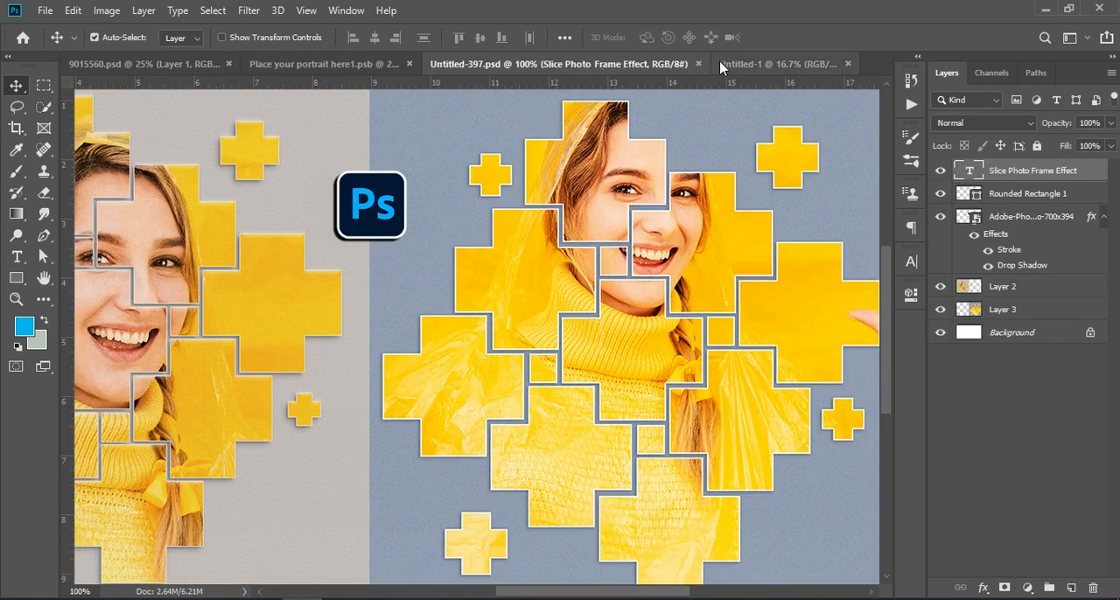
key(ctrl+KP_Subtract)
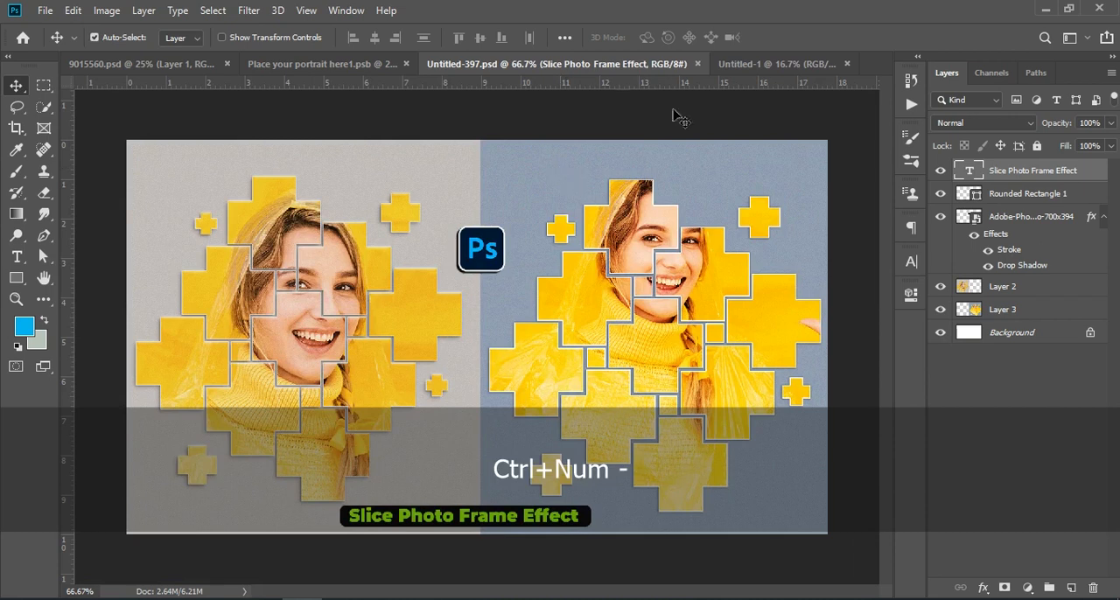
Return to the Untitled-1 document and examine the upper part of the finished slice photo frame up close.
click(751, 65)
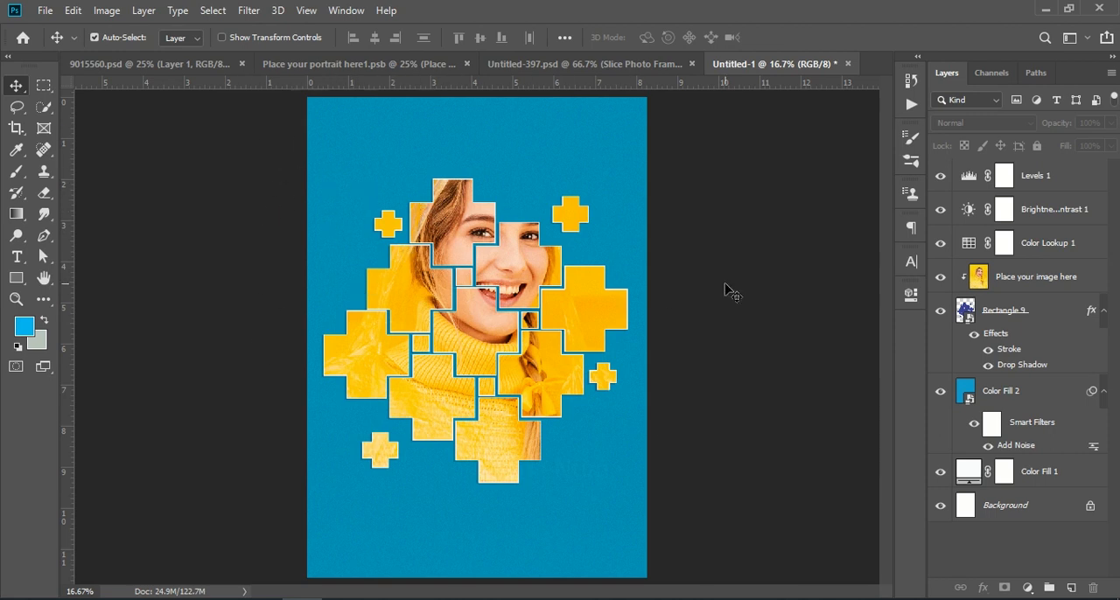
key(ctrl+KP_Add)
key(ctrl+KP_Add)
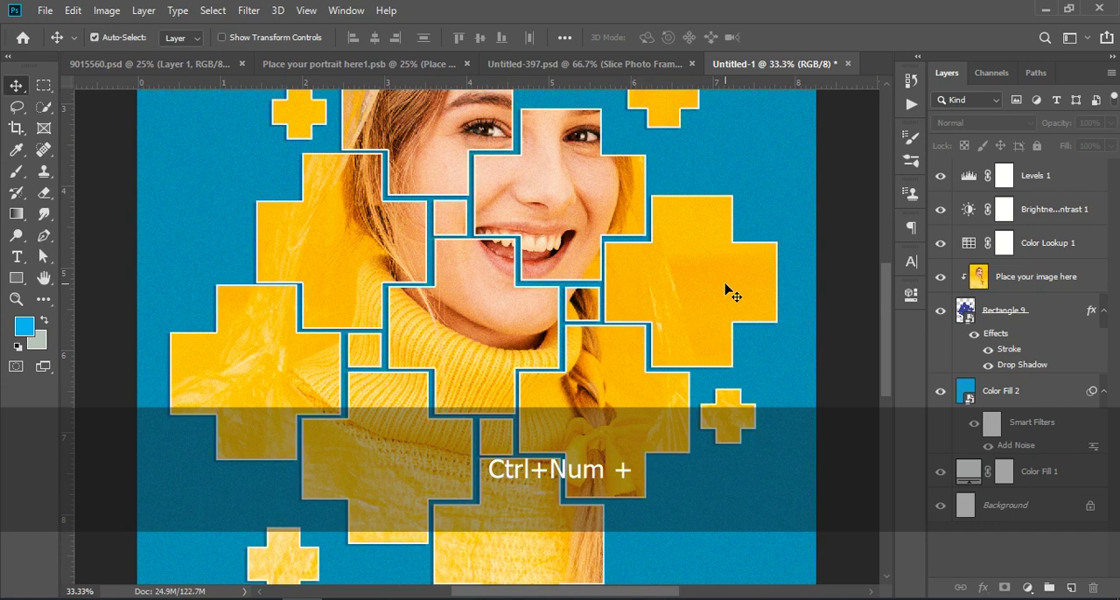
scroll(731, 295, up, 3)
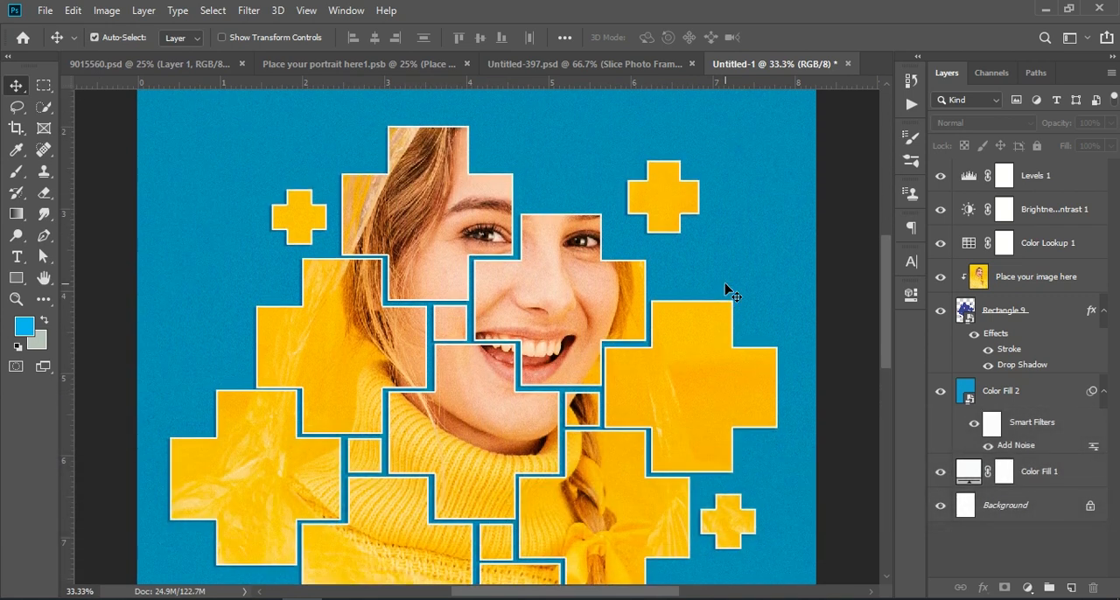